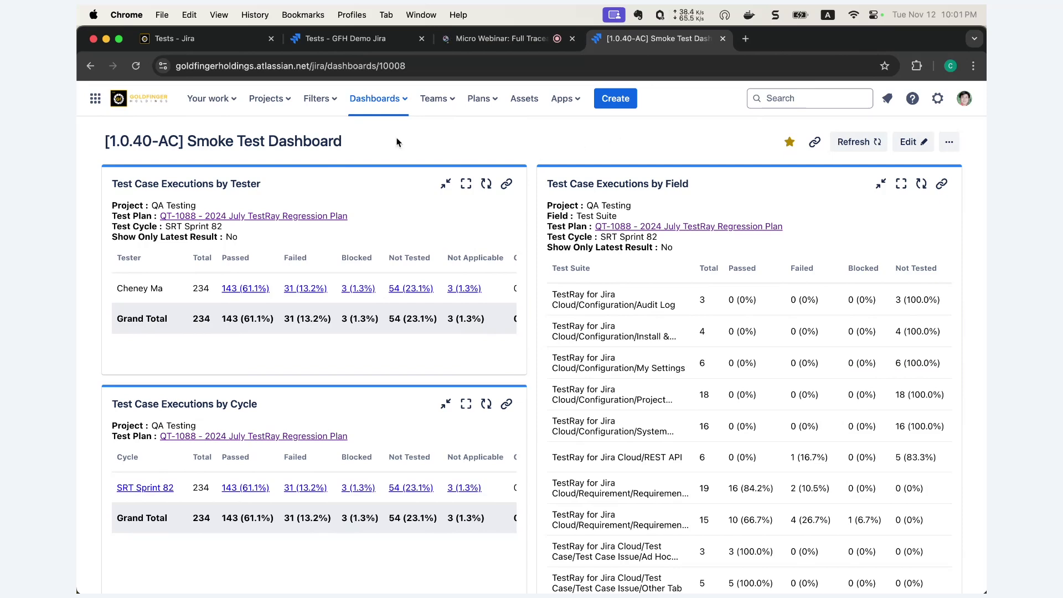
Open the Tests area of the Flight Reservation System (FRS) project.
{"action": "left_click", "coordinate": [269, 99]}
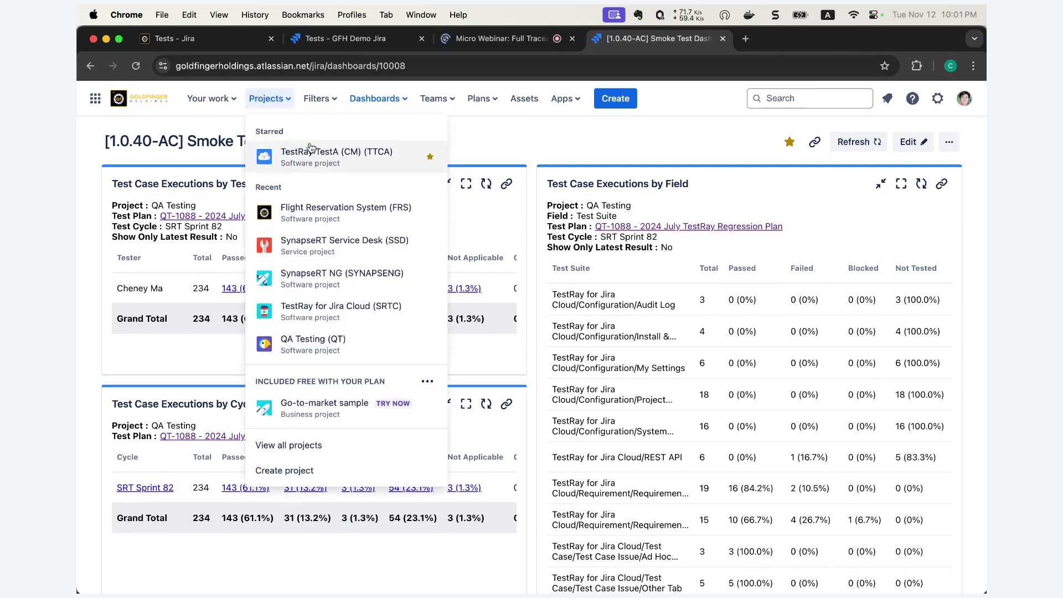
{"action": "left_click", "coordinate": [295, 221]}
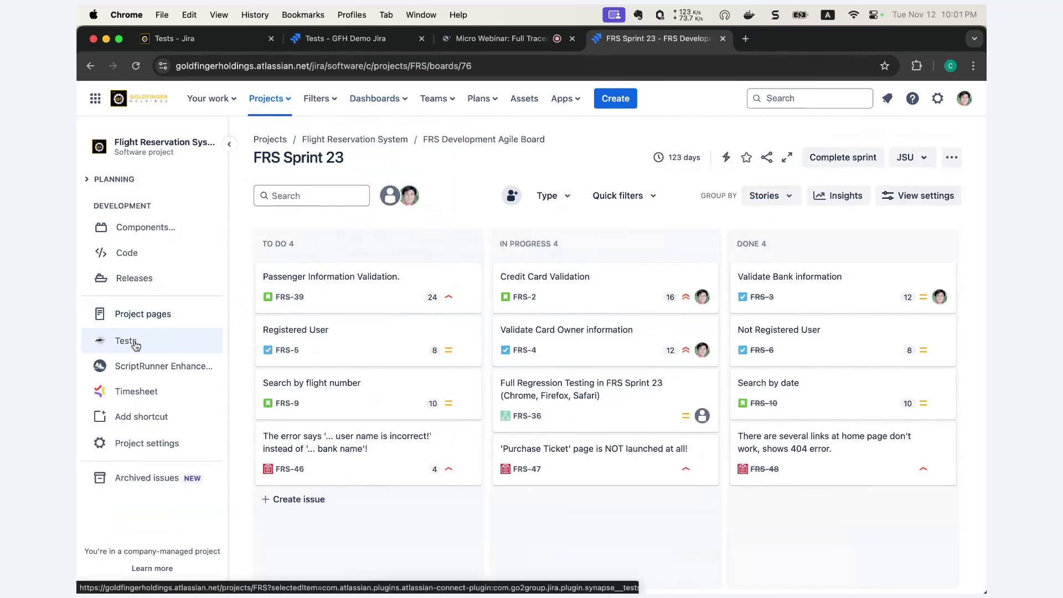
{"action": "left_click", "coordinate": [134, 342]}
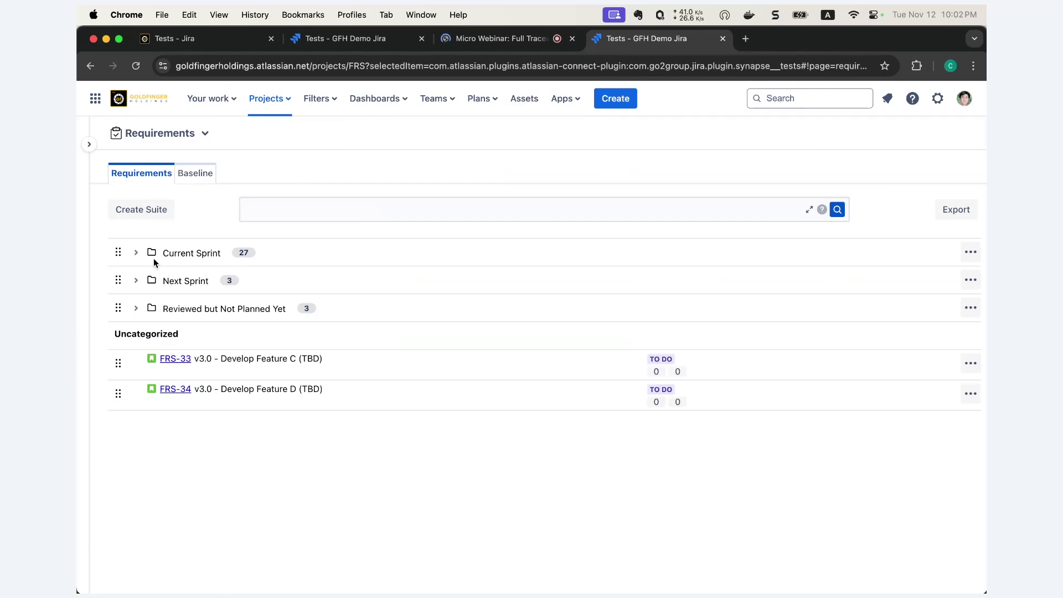
Expand the Current Sprint suite and its Purchase Ticket requirement, and open the child requirement FRS-2 Credit Card Validation.
{"action": "left_click", "coordinate": [136, 254]}
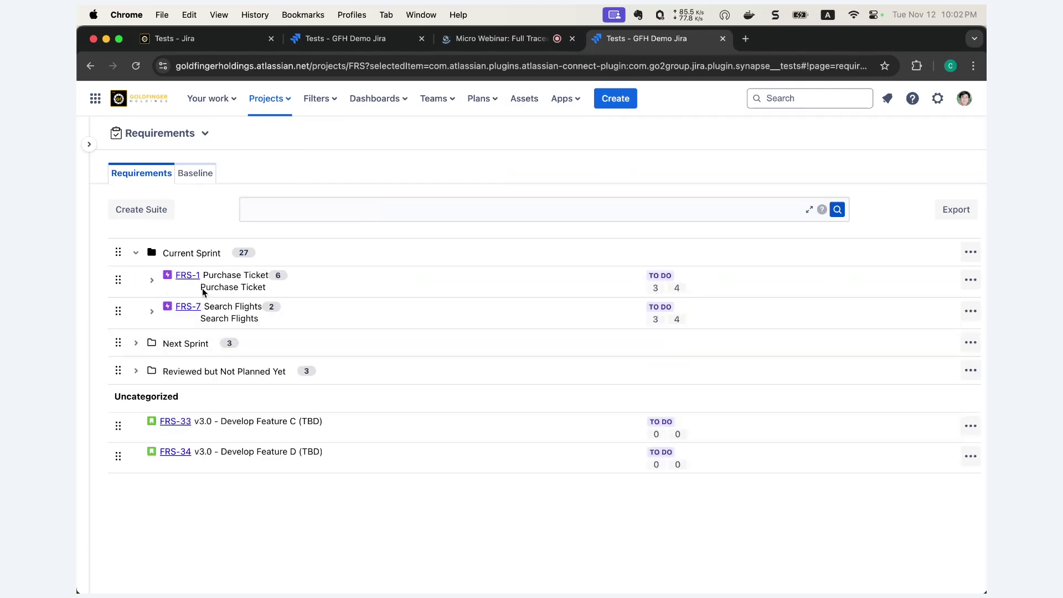
{"action": "left_click", "coordinate": [153, 284]}
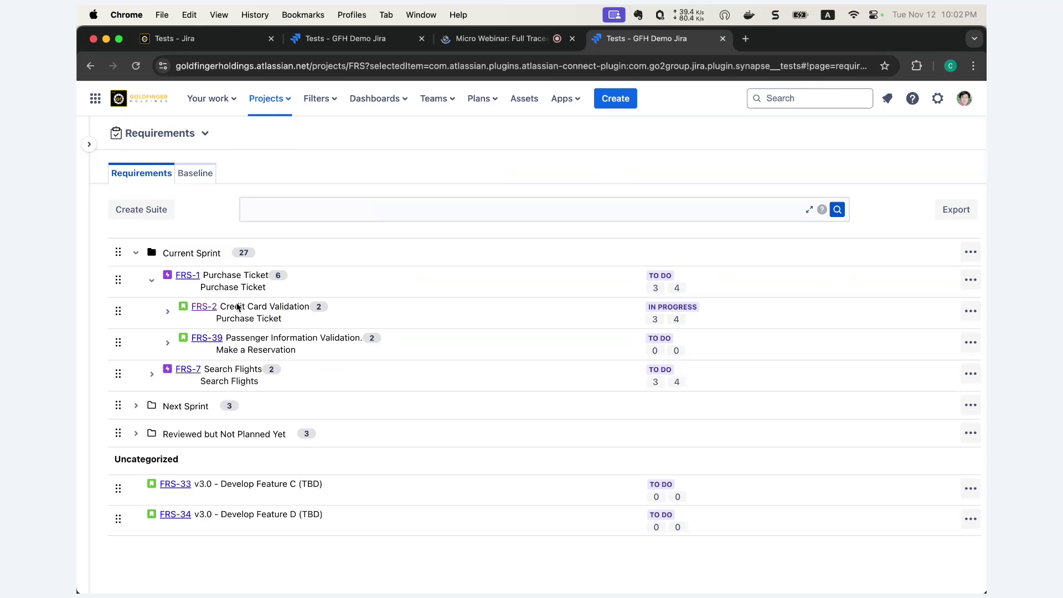
{"action": "left_click", "coordinate": [215, 307]}
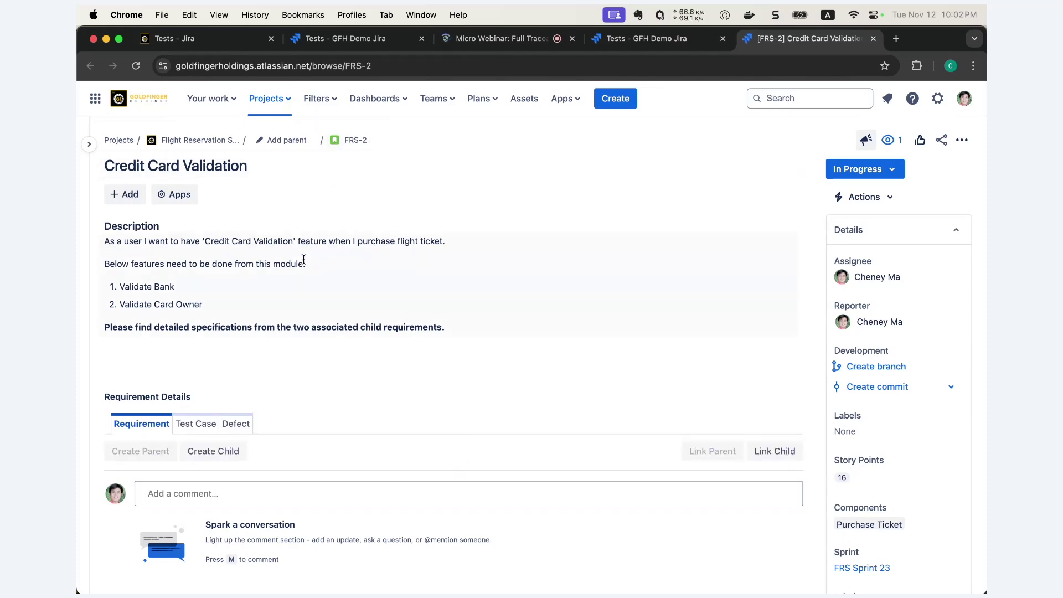
Review the parent and child requirements of FRS-2 and display its linked test cases.
{"action": "scroll", "coordinate": [295, 310], "scroll_direction": "down", "scroll_amount": 4}
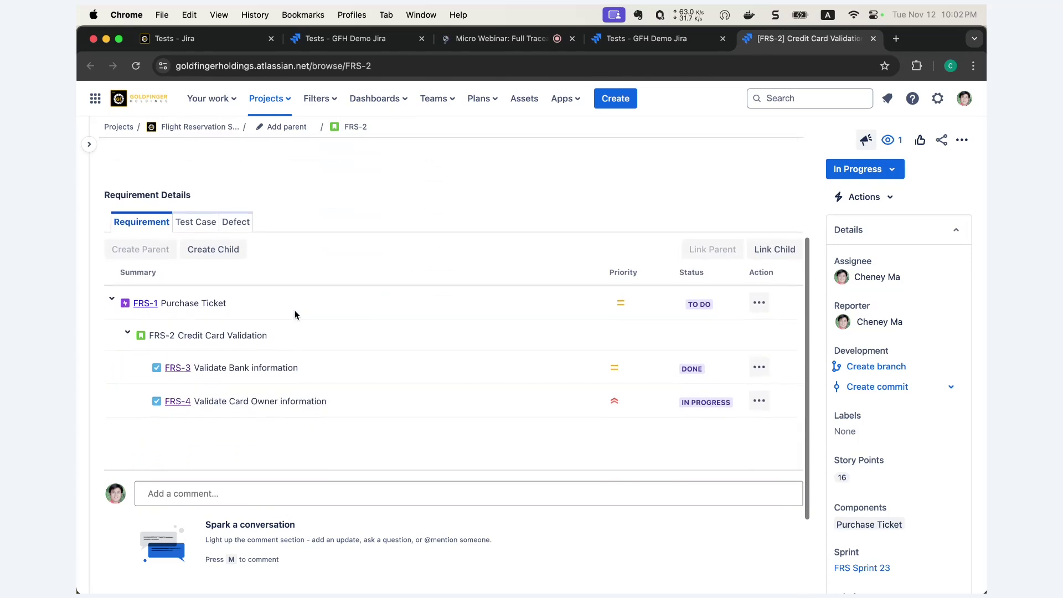
{"action": "left_click", "coordinate": [203, 227]}
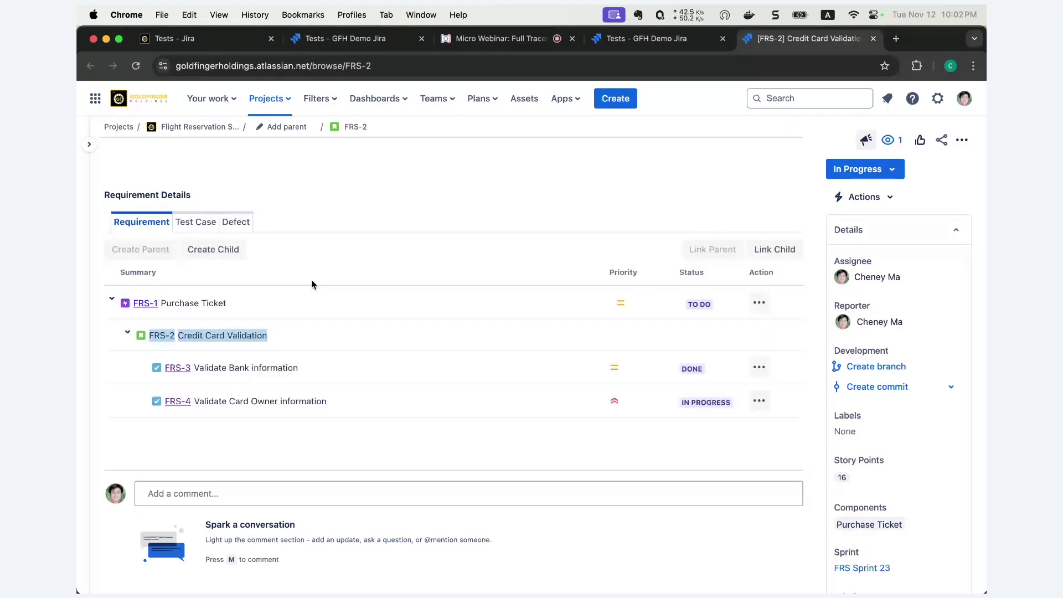
{"action": "left_click", "coordinate": [203, 226]}
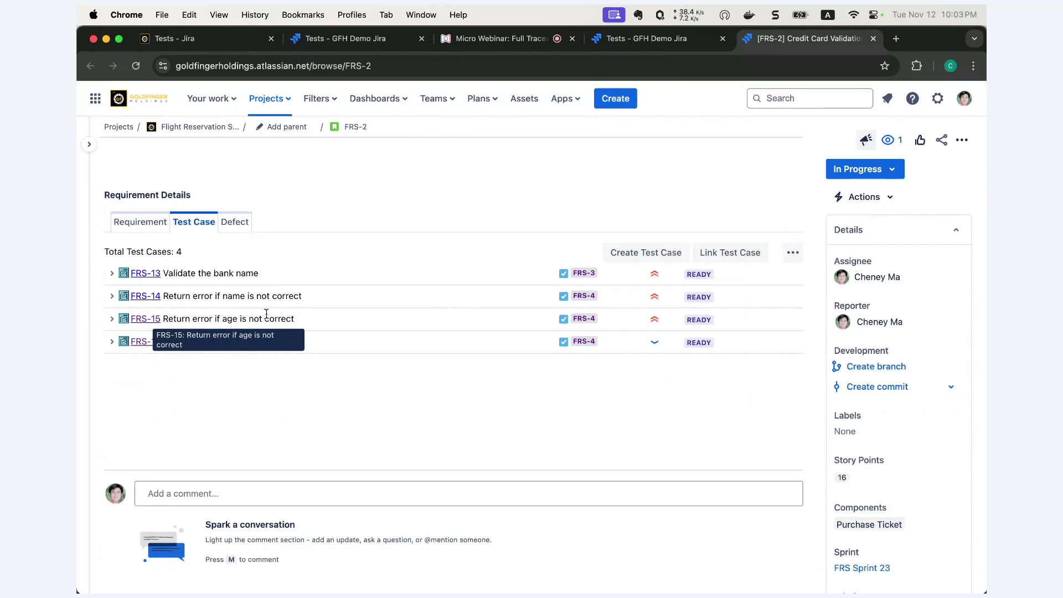
Expand test case FRS-15 and examine its test plans and the results of their test cycles.
{"action": "left_click", "coordinate": [111, 320]}
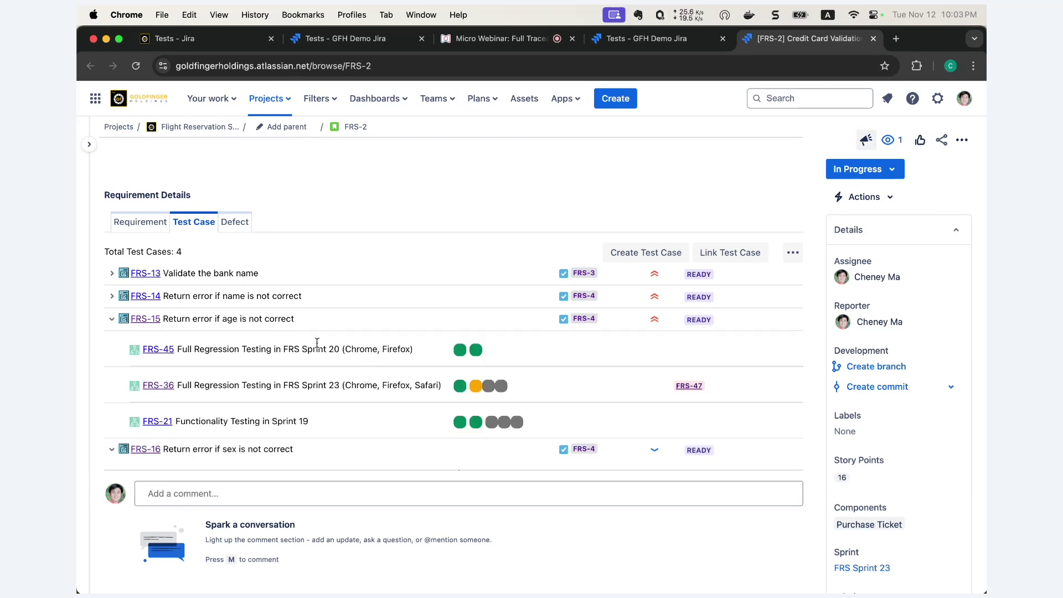
{"action": "left_click_drag", "start_coordinate": [163, 320], "coordinate": [296, 324]}
{"action": "left_click", "coordinate": [316, 337]}
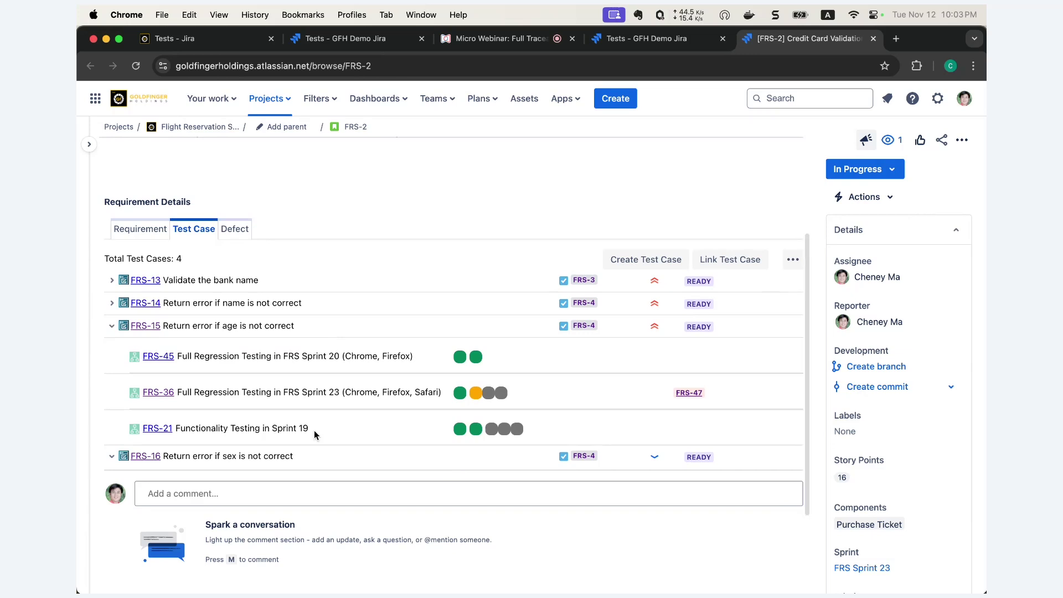
{"action": "left_click_drag", "start_coordinate": [316, 431], "coordinate": [210, 358]}
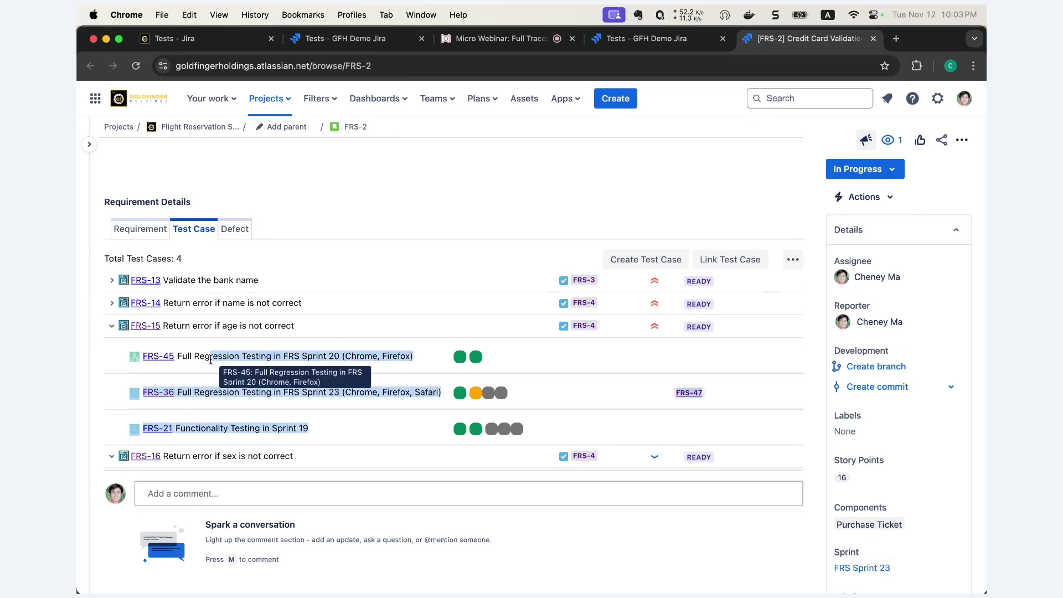
{"action": "left_click", "coordinate": [299, 350]}
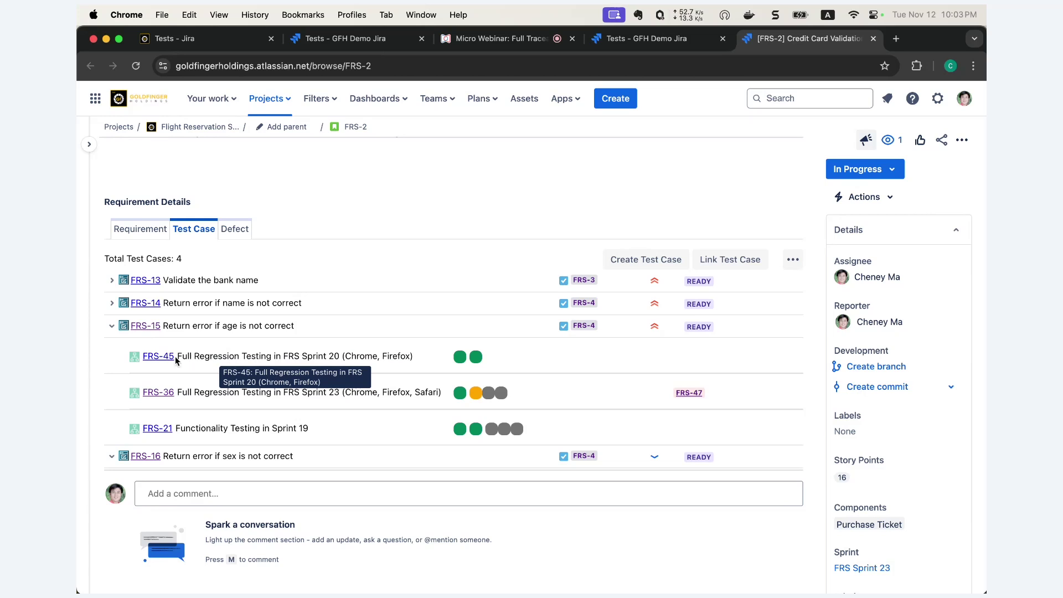
{"action": "left_click_drag", "start_coordinate": [177, 357], "coordinate": [266, 357]}
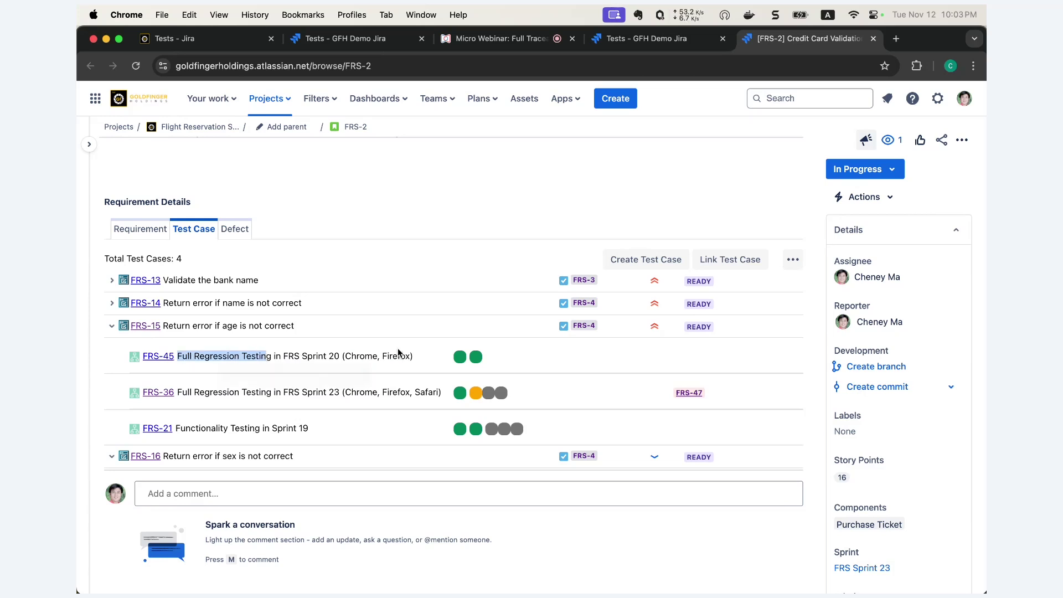
{"action": "mouse_move", "coordinate": [464, 361]}
{"action": "mouse_move", "coordinate": [477, 401]}
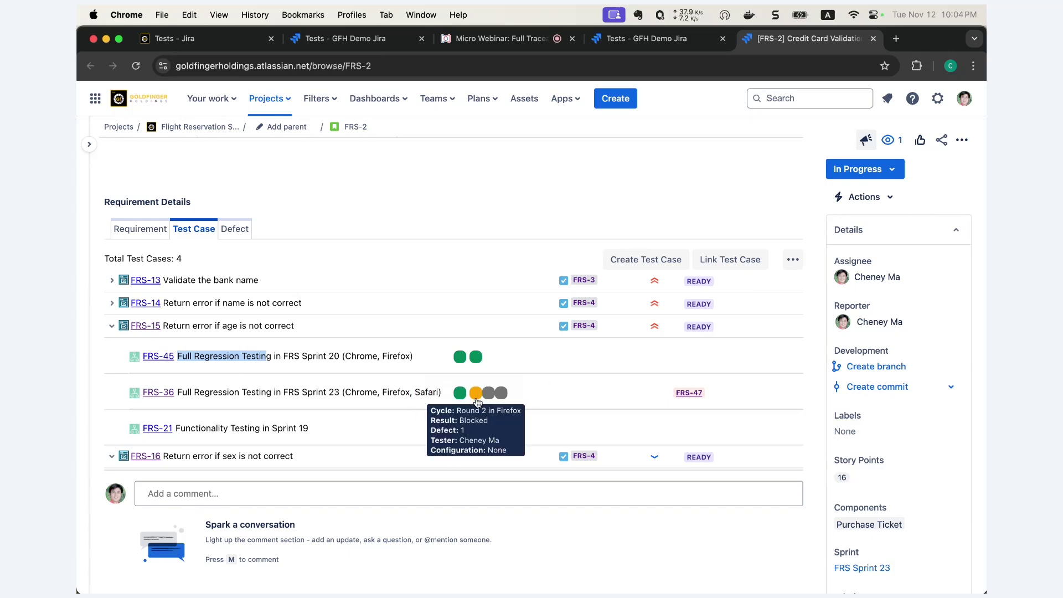
Open FRS-15's test run in the Chrome cycle of plan FRS-45, check its title, execution date and tester, and close it.
{"action": "left_click", "coordinate": [459, 361]}
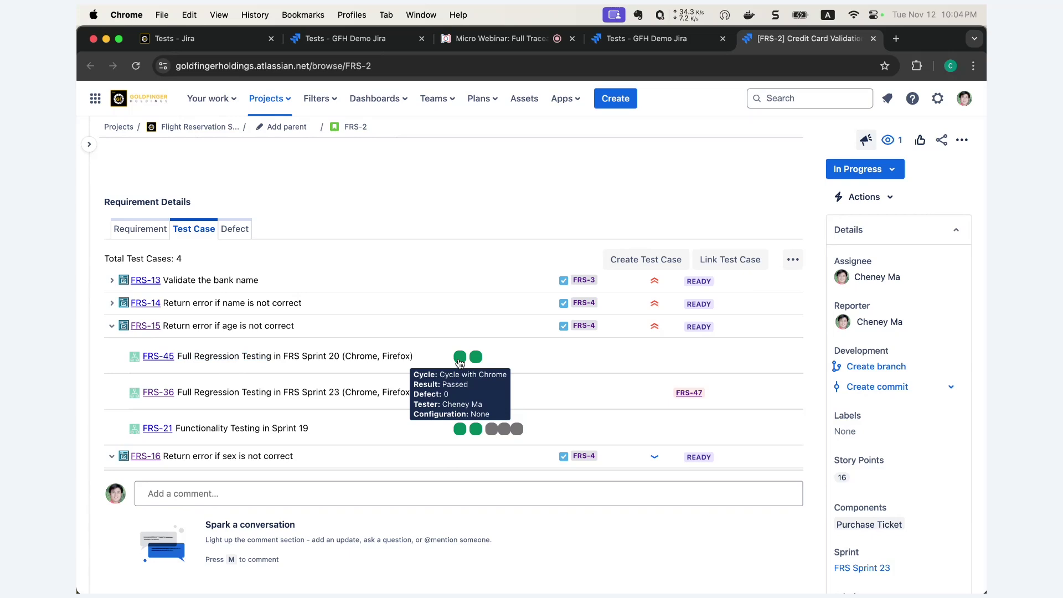
{"action": "left_click", "coordinate": [460, 361]}
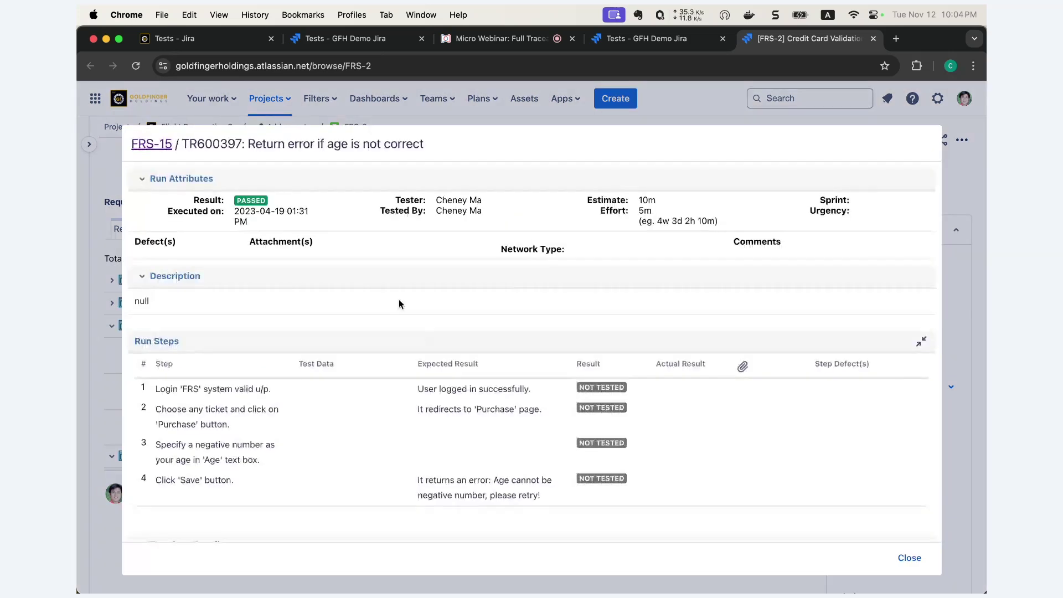
{"action": "left_click_drag", "start_coordinate": [182, 143], "coordinate": [425, 143]}
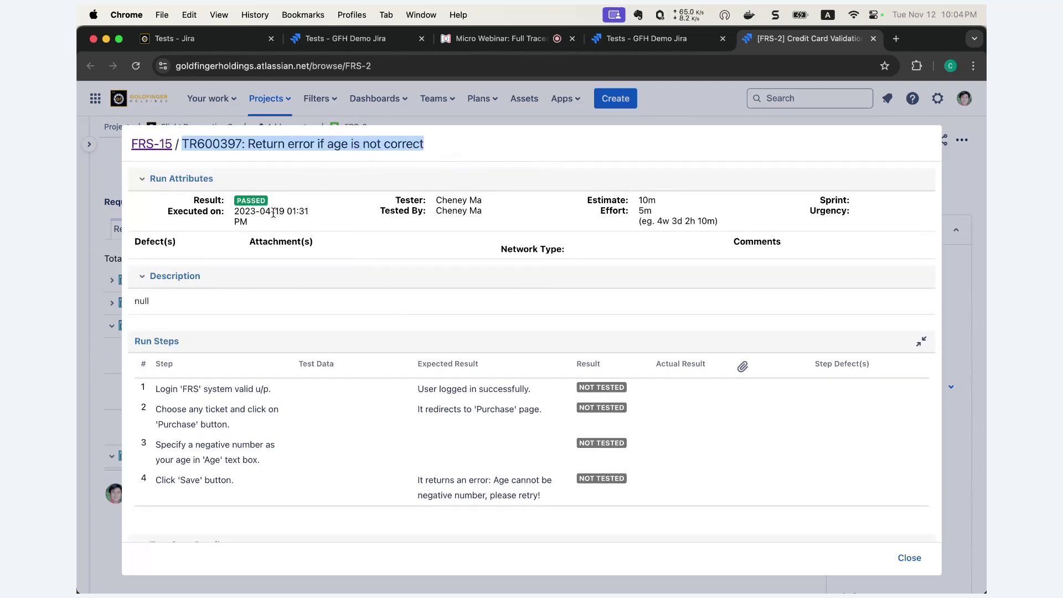
{"action": "left_click_drag", "start_coordinate": [244, 211], "coordinate": [301, 211]}
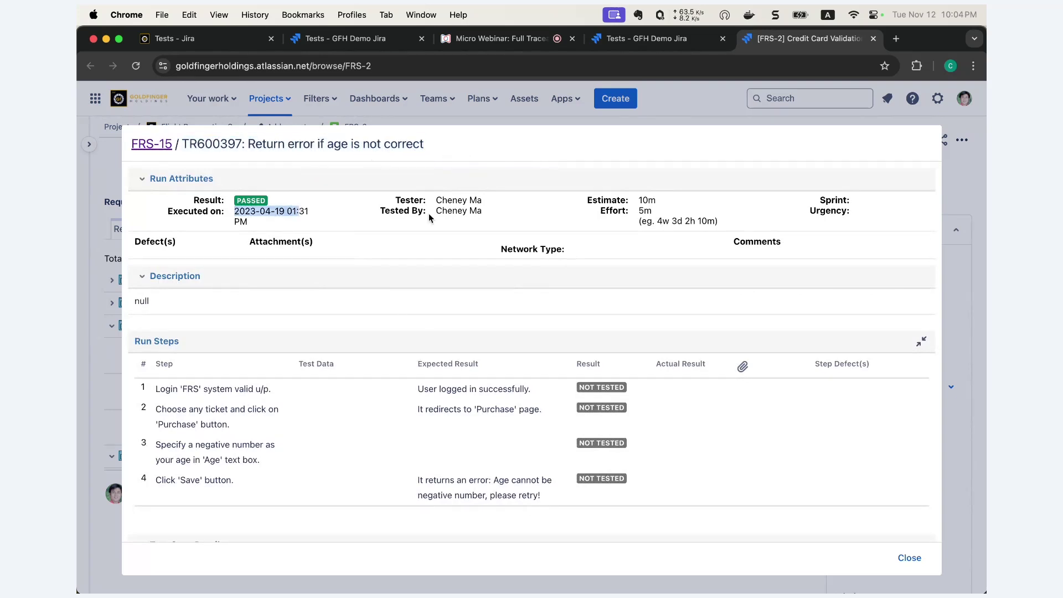
{"action": "left_click_drag", "start_coordinate": [435, 211], "coordinate": [471, 211]}
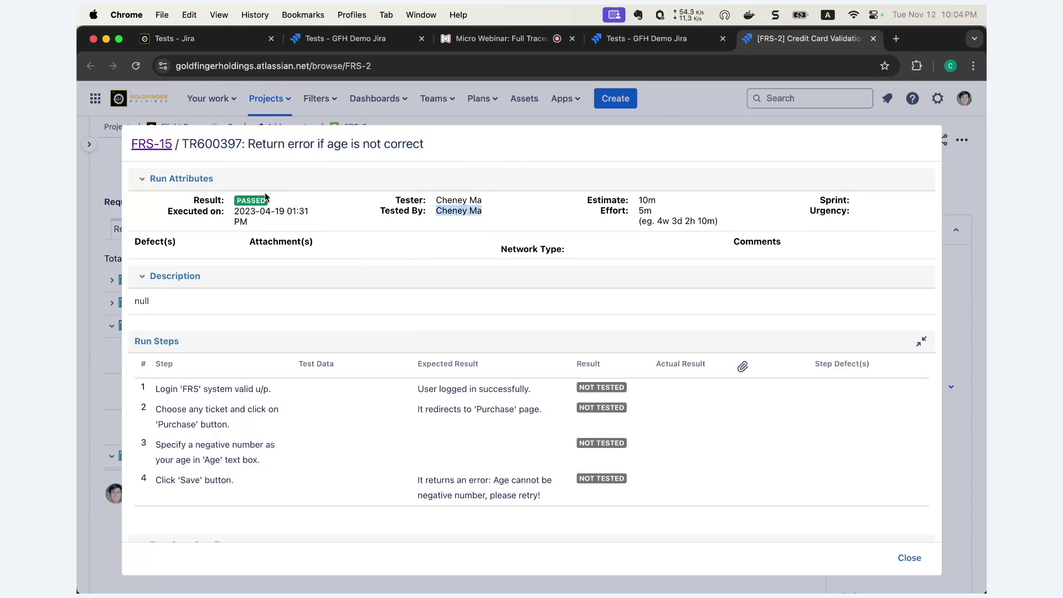
{"action": "left_click", "coordinate": [904, 559]}
Look over the test plan results and collapse the expanded test cases FRS-15 and FRS-16.
{"action": "scroll", "coordinate": [327, 276], "scroll_direction": "up", "scroll_amount": 2}
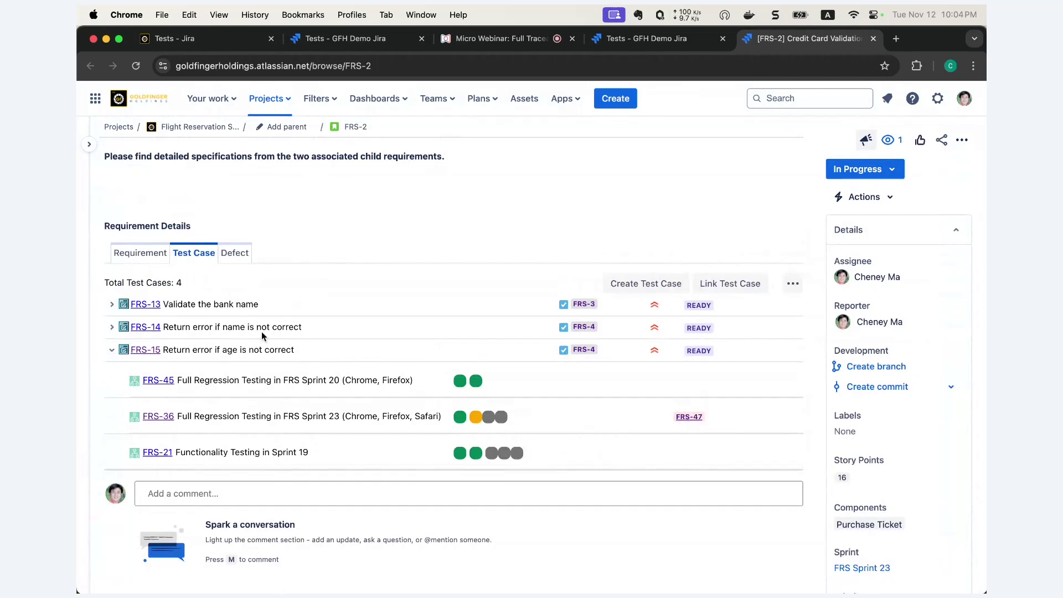
{"action": "scroll", "coordinate": [262, 335], "scroll_direction": "down", "scroll_amount": 2}
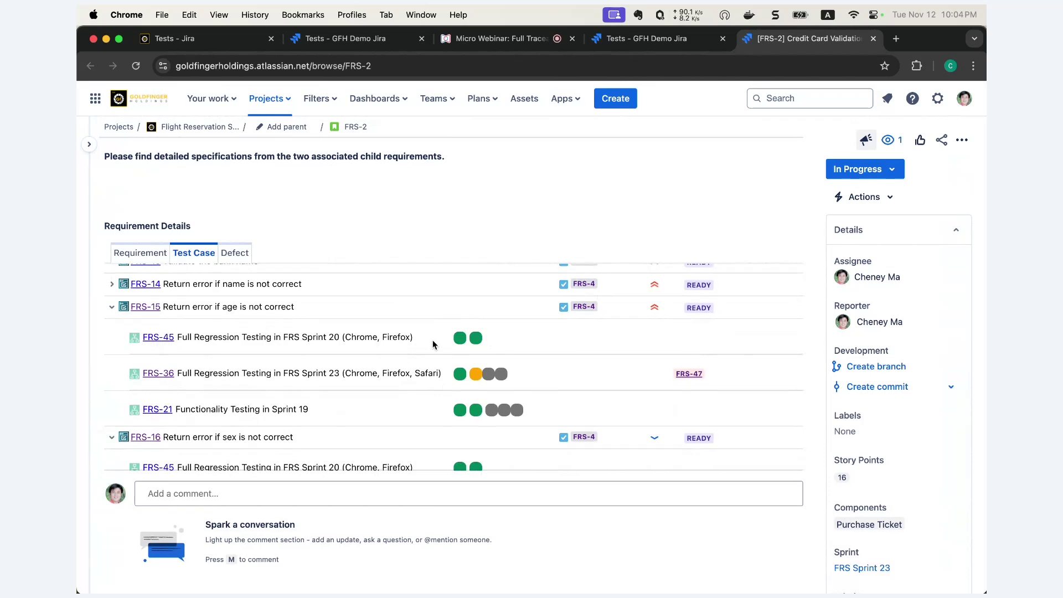
{"action": "scroll", "coordinate": [433, 340], "scroll_direction": "up", "scroll_amount": 2}
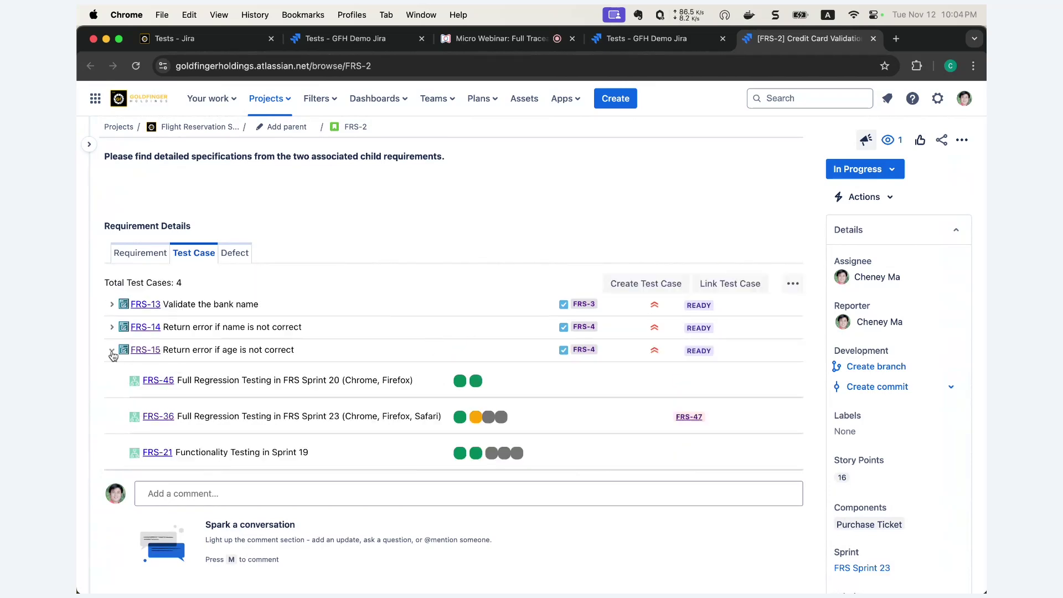
{"action": "left_click", "coordinate": [112, 351]}
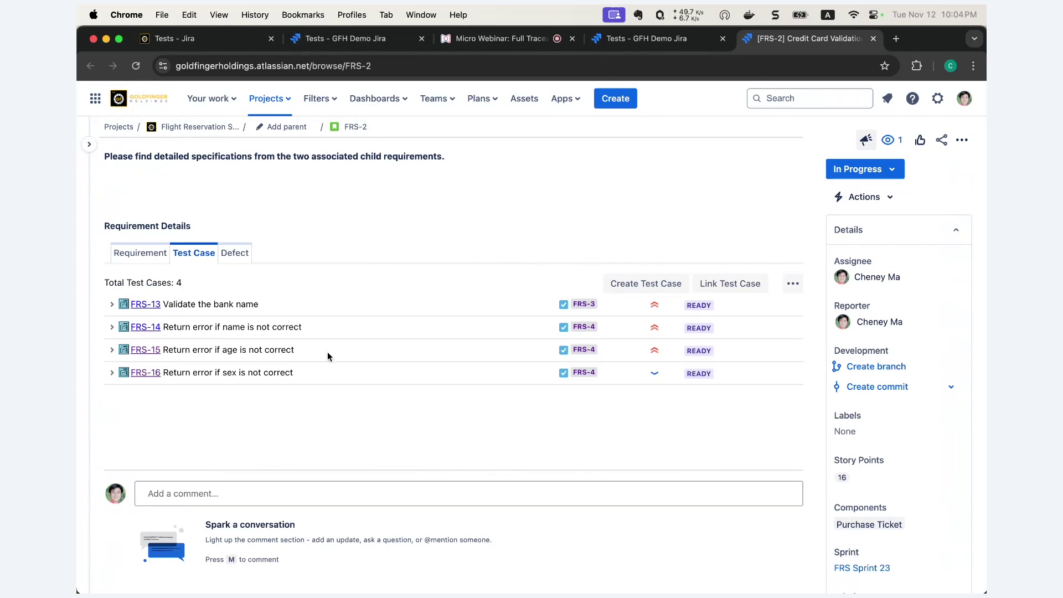
Examine the summary, priority and status of the defects linked to FRS-2 alongside its test cases and description.
{"action": "scroll", "coordinate": [327, 351], "scroll_direction": "up", "scroll_amount": 3}
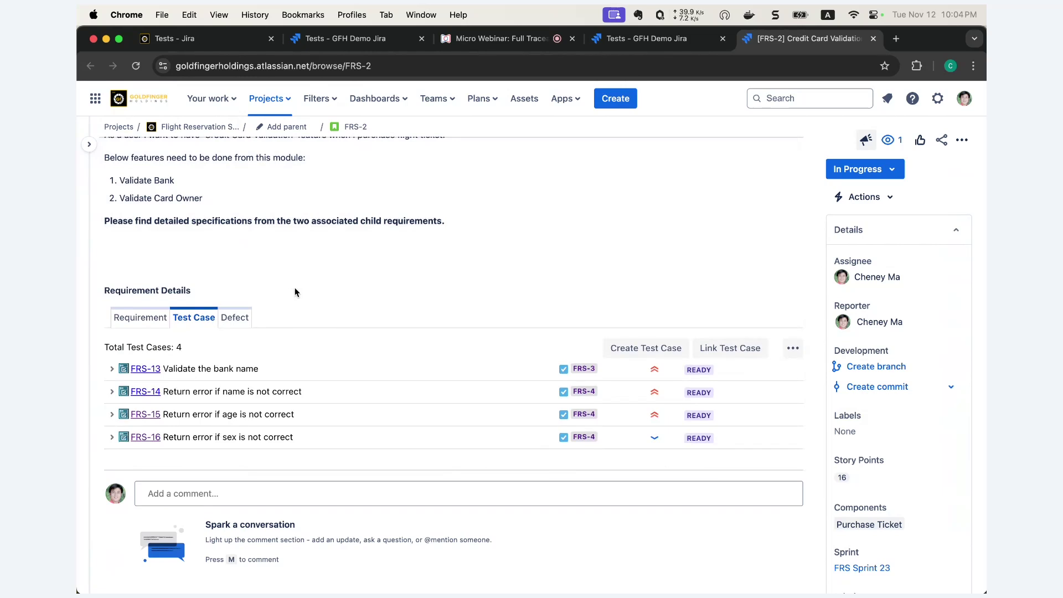
{"action": "left_click", "coordinate": [232, 325]}
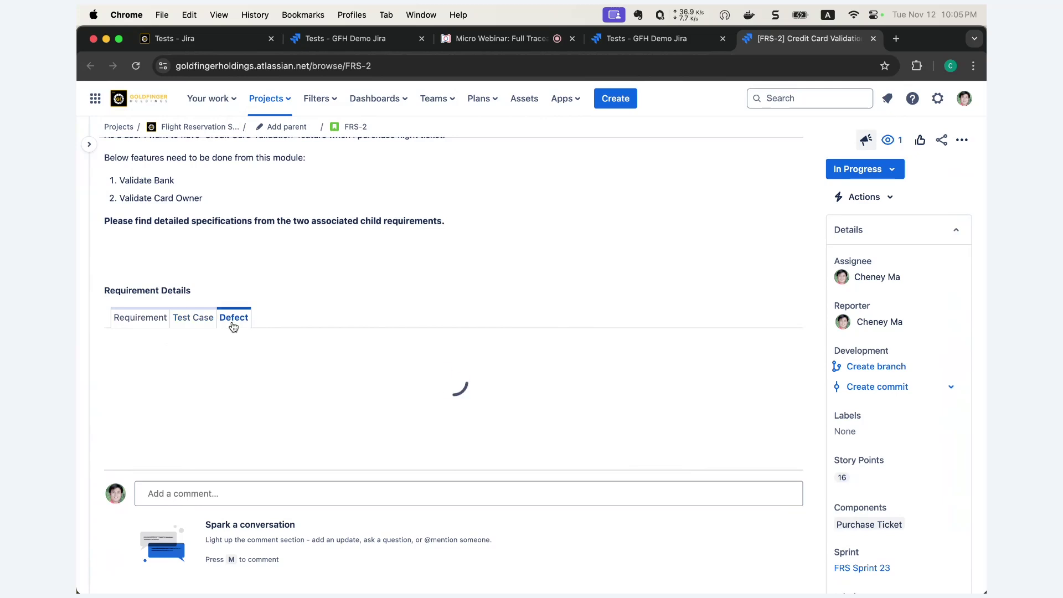
{"action": "scroll", "coordinate": [233, 326], "scroll_direction": "down", "scroll_amount": 1}
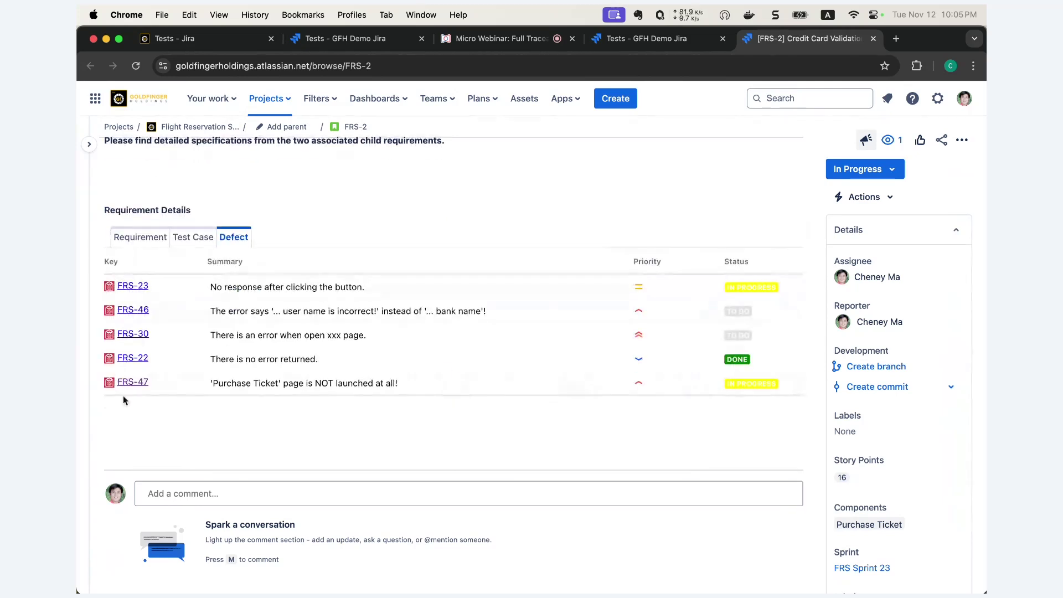
{"action": "left_click", "coordinate": [202, 244]}
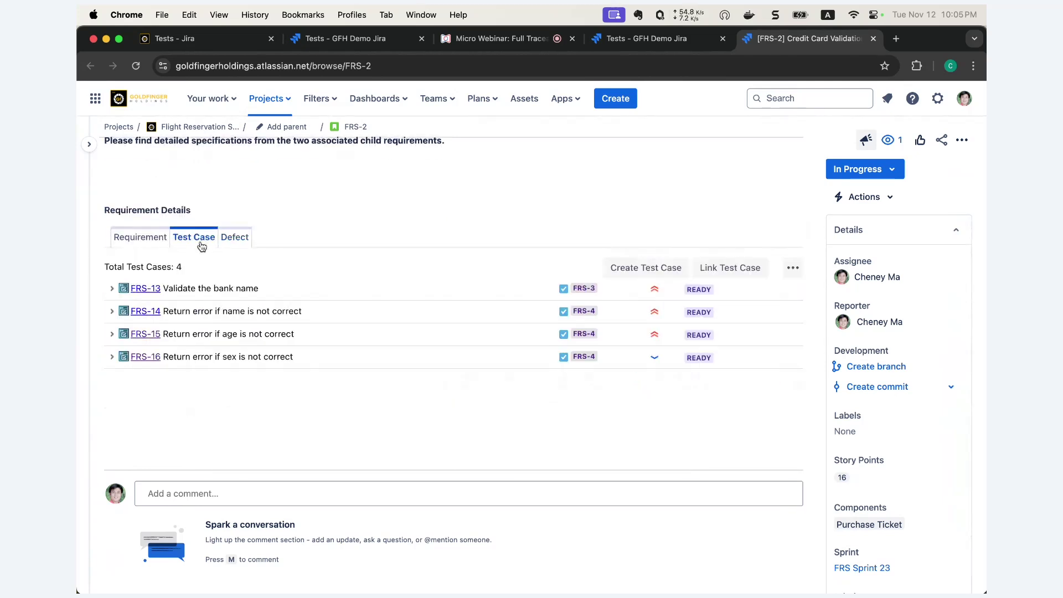
{"action": "left_click", "coordinate": [236, 239]}
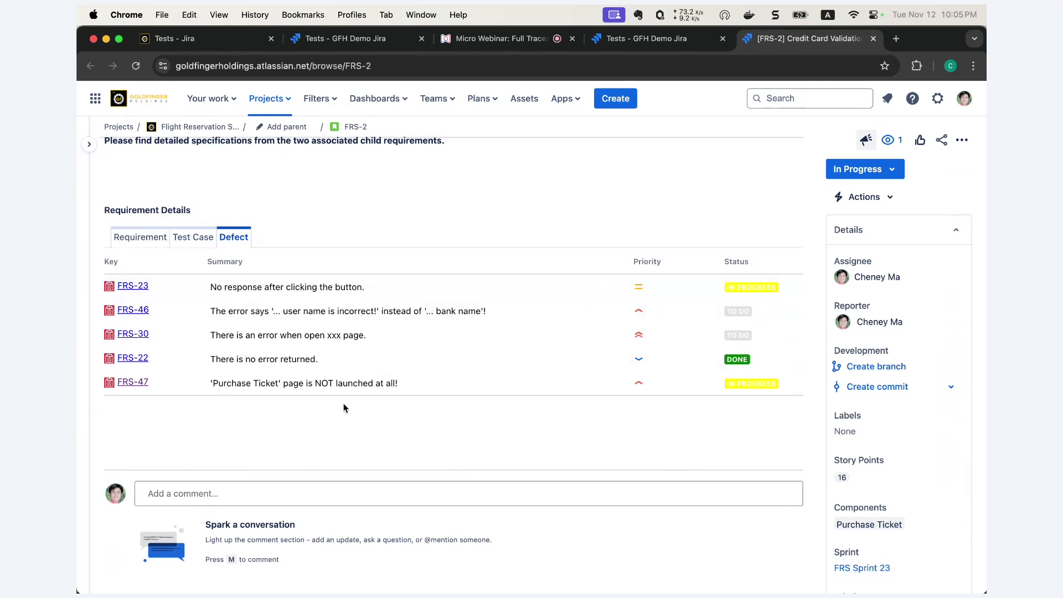
{"action": "scroll", "coordinate": [343, 403], "scroll_direction": "up", "scroll_amount": 1}
{"action": "scroll", "coordinate": [343, 403], "scroll_direction": "up", "scroll_amount": 3}
{"action": "scroll", "coordinate": [392, 185], "scroll_direction": "up", "scroll_amount": 1}
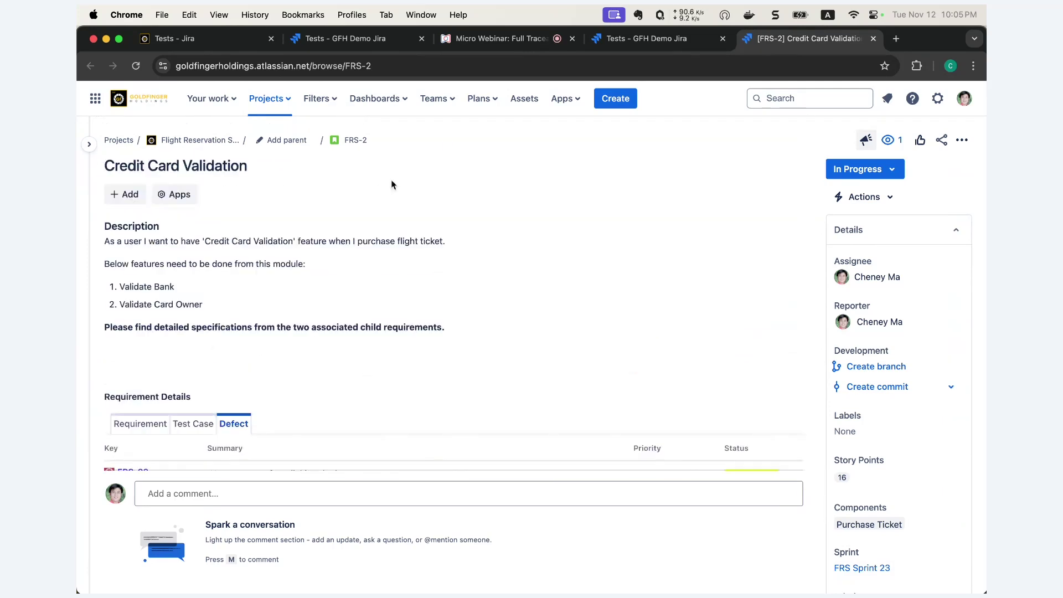
{"action": "scroll", "coordinate": [391, 185], "scroll_direction": "down", "scroll_amount": 5}
{"action": "scroll", "coordinate": [420, 288], "scroll_direction": "down", "scroll_amount": 1}
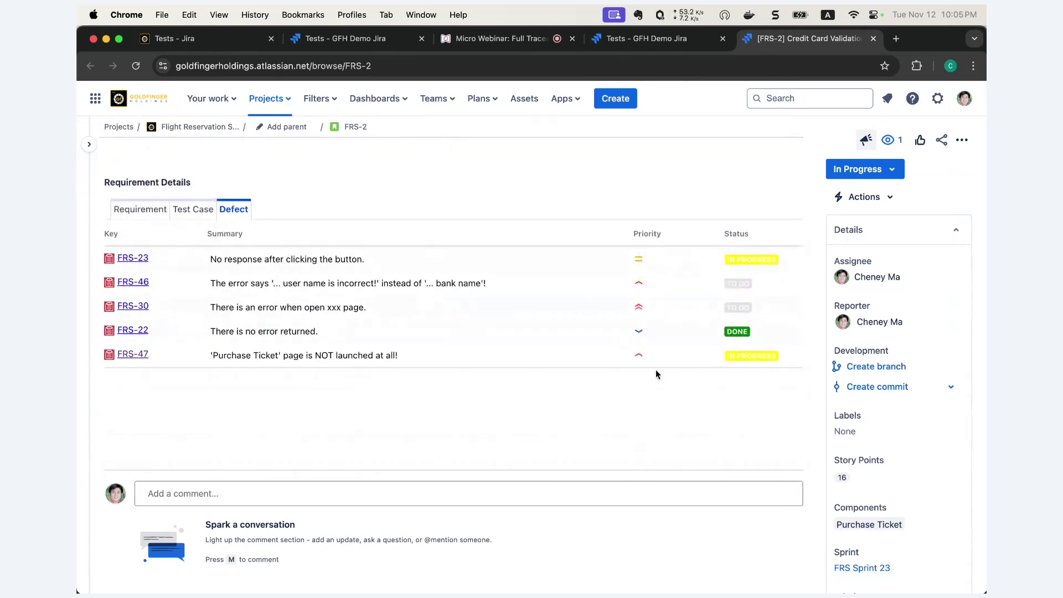
{"action": "scroll", "coordinate": [655, 370], "scroll_direction": "up", "scroll_amount": 3}
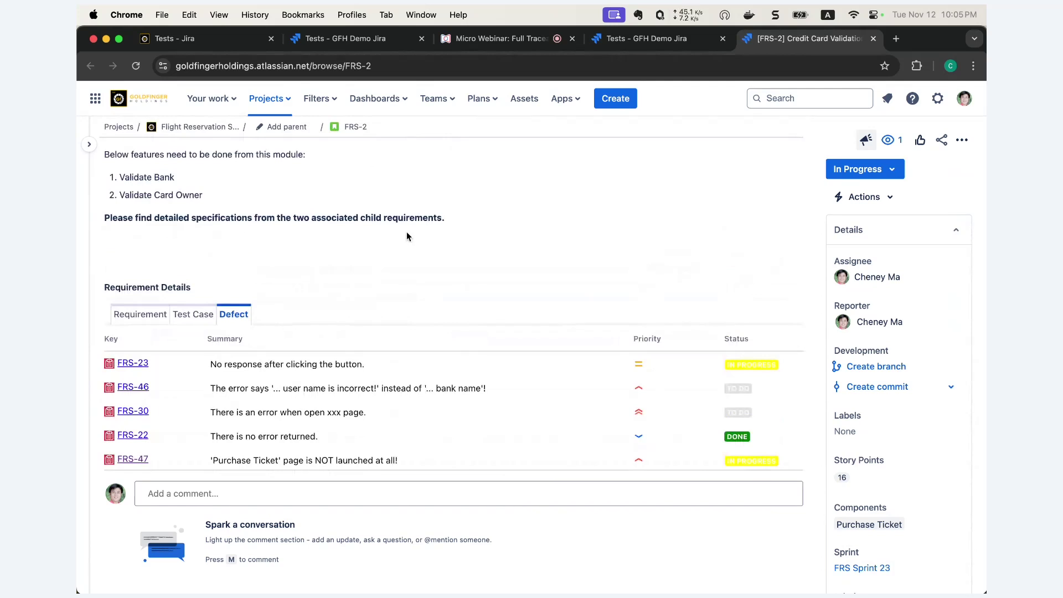
Expand test case FRS-15 again and check its test plans and linked defect against the requirement's defect list.
{"action": "left_click", "coordinate": [198, 315]}
{"action": "left_click", "coordinate": [112, 412]}
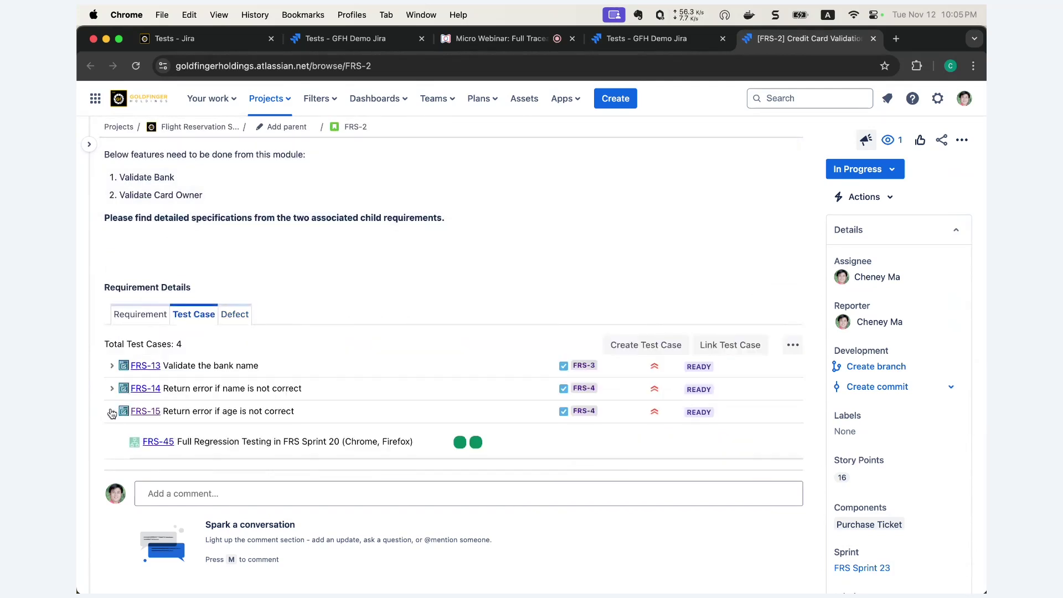
{"action": "left_click", "coordinate": [241, 320]}
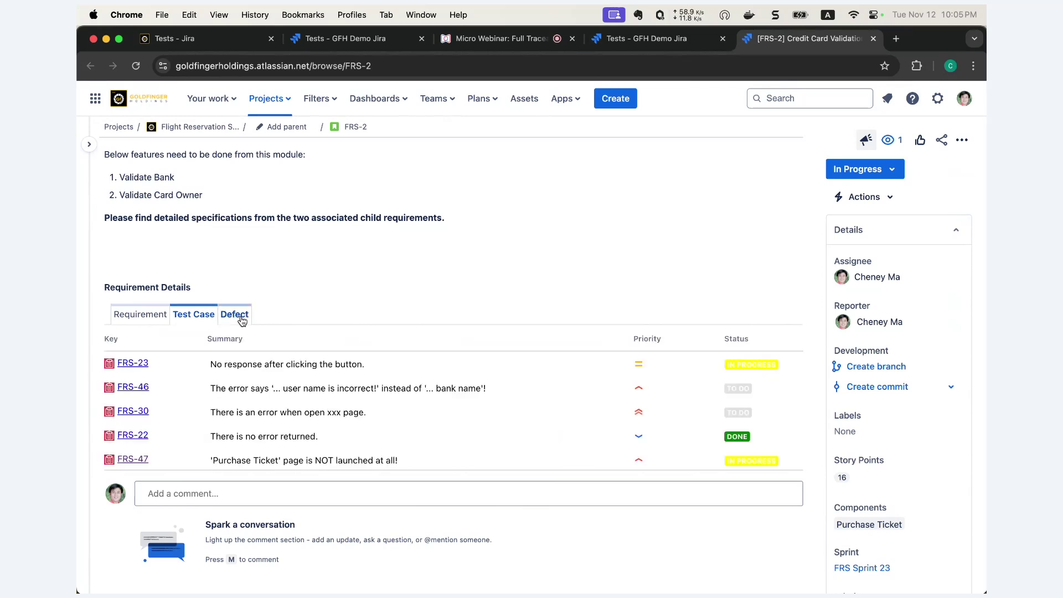
{"action": "left_click", "coordinate": [193, 314]}
{"action": "scroll", "coordinate": [207, 318], "scroll_direction": "down", "scroll_amount": 3}
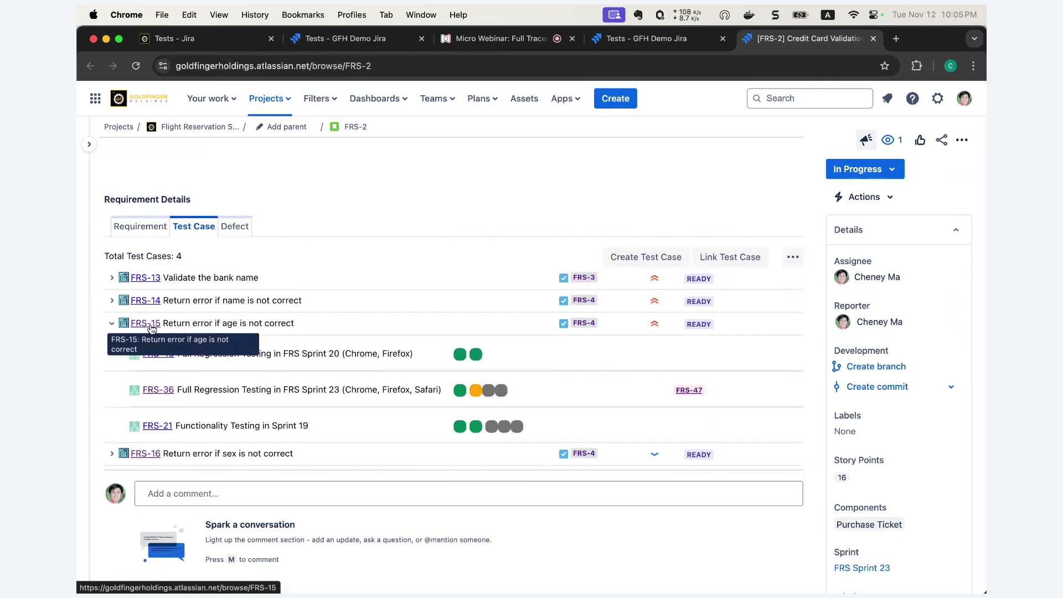
Open test case FRS-15 from the FRS-2 test case list and review its test steps and linked requirement.
{"action": "left_click", "coordinate": [152, 329]}
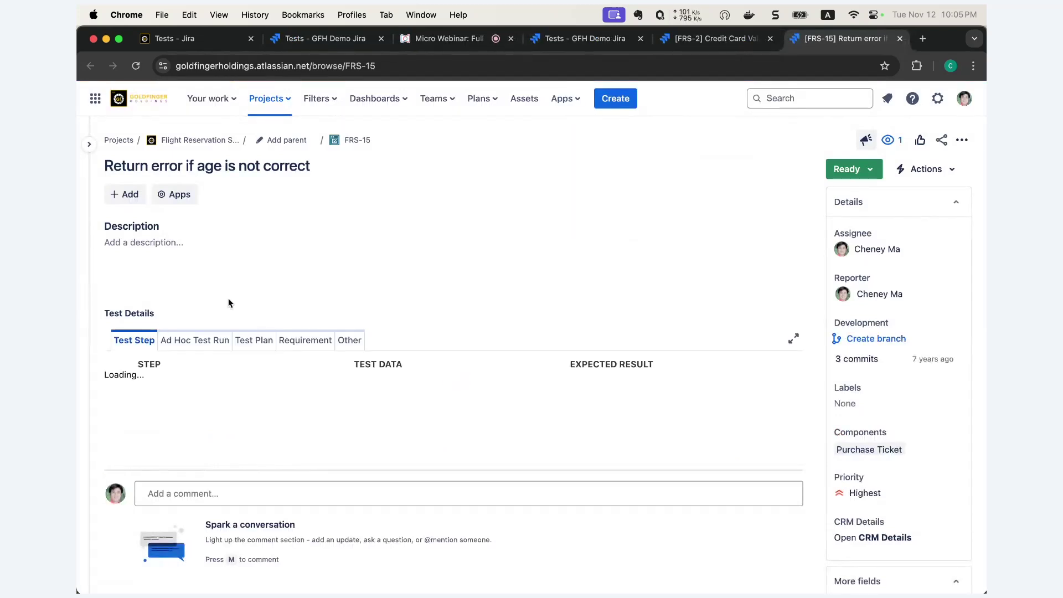
{"action": "scroll", "coordinate": [228, 303], "scroll_direction": "down", "scroll_amount": 1}
{"action": "scroll", "coordinate": [294, 258], "scroll_direction": "down", "scroll_amount": 3}
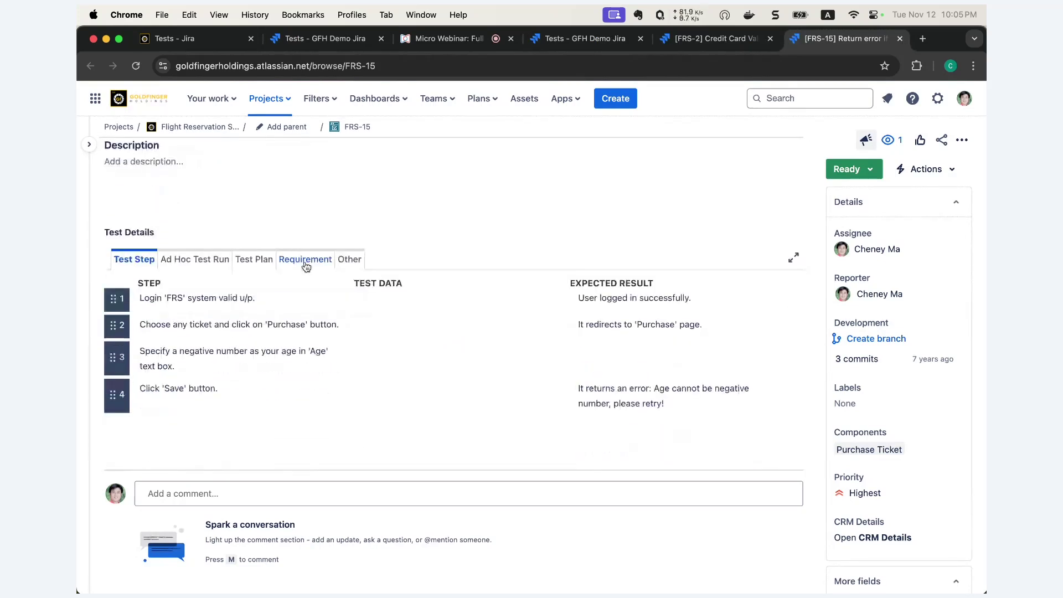
{"action": "left_click", "coordinate": [305, 260]}
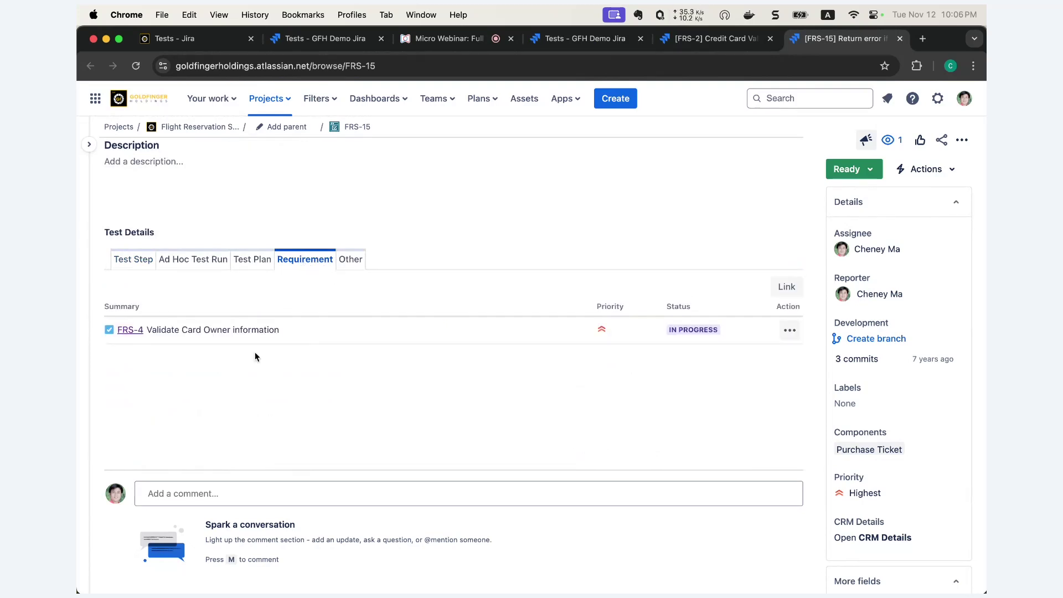
{"action": "left_click_drag", "start_coordinate": [294, 336], "coordinate": [146, 330]}
{"action": "scroll", "coordinate": [366, 270], "scroll_direction": "up", "scroll_amount": 1}
{"action": "scroll", "coordinate": [366, 269], "scroll_direction": "up", "scroll_amount": 1}
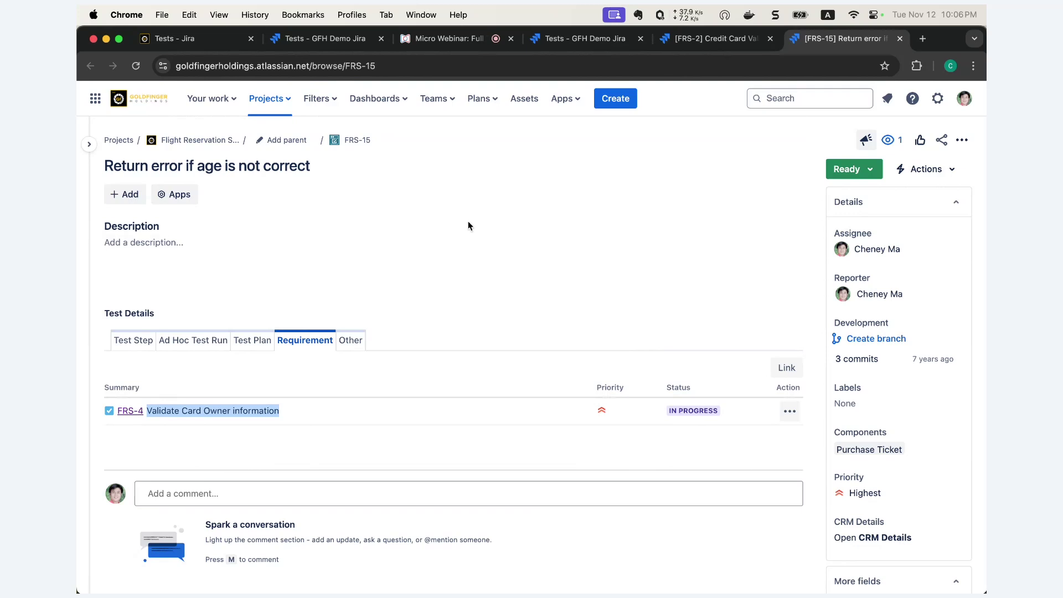
Return to FRS-2's defect list, open defect FRS-23 and check the test case linked to it.
{"action": "left_click", "coordinate": [735, 44]}
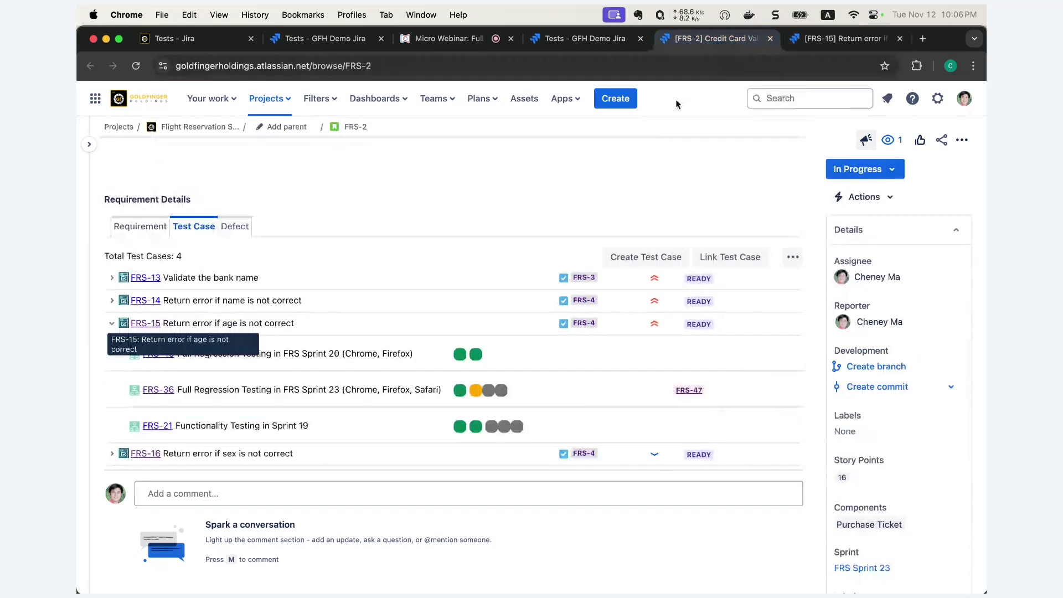
{"action": "left_click", "coordinate": [235, 228]}
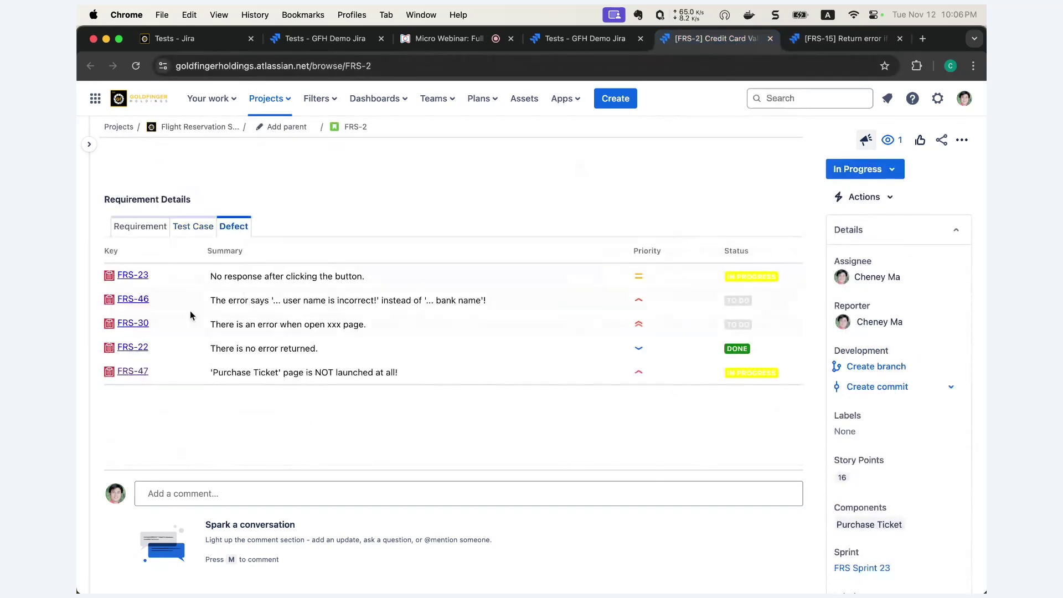
{"action": "left_click", "coordinate": [143, 282]}
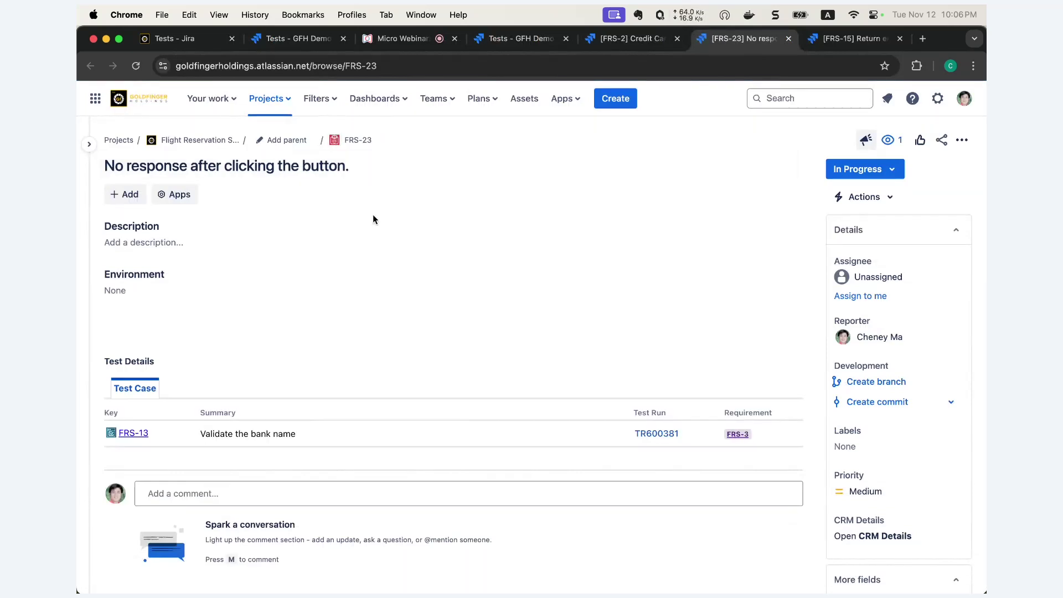
{"action": "scroll", "coordinate": [373, 220], "scroll_direction": "down", "scroll_amount": 5}
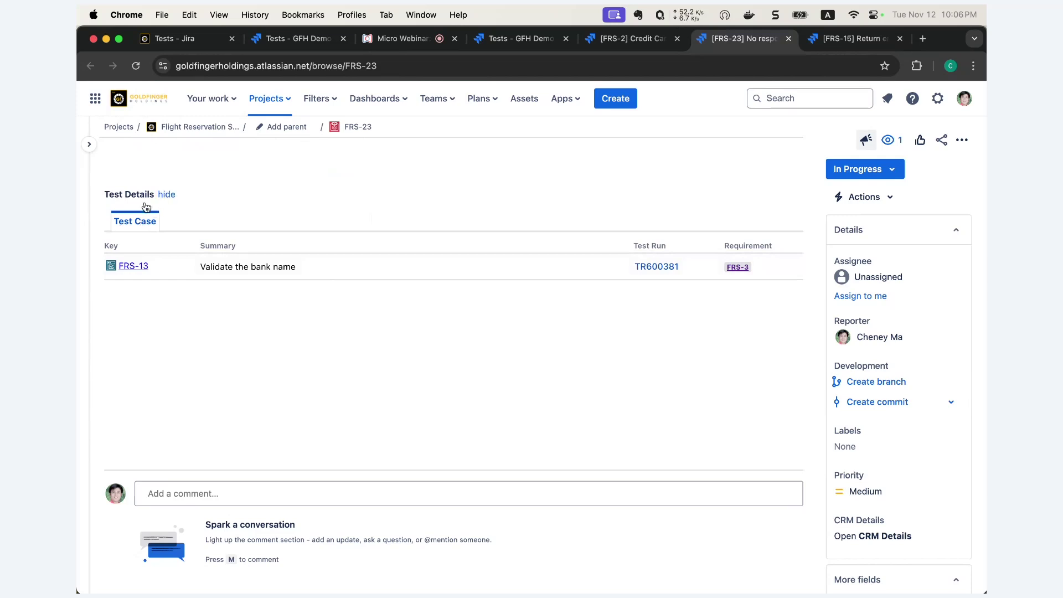
{"action": "scroll", "coordinate": [266, 264], "scroll_direction": "up", "scroll_amount": 3}
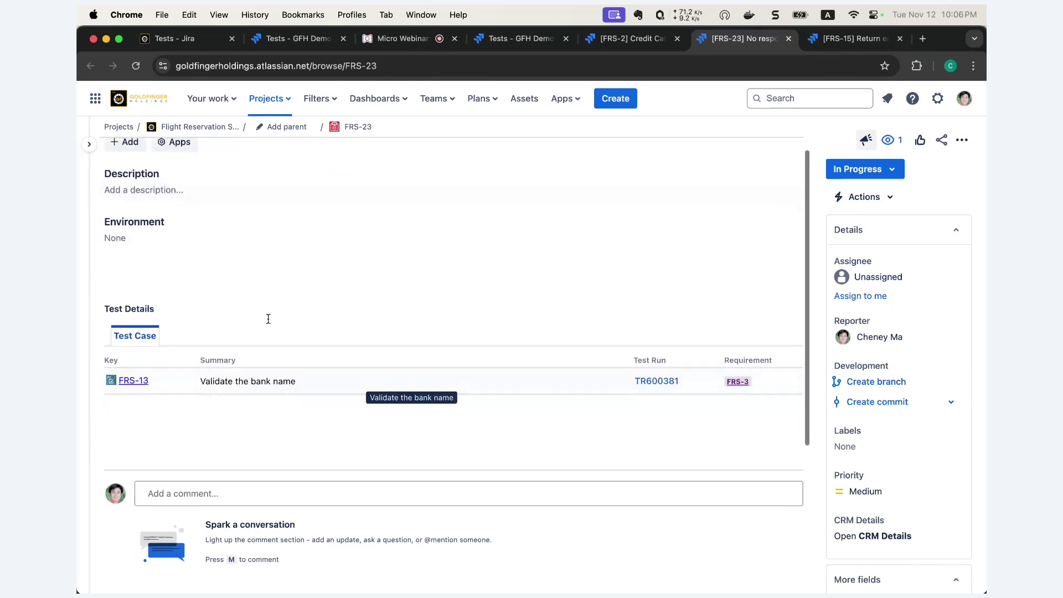
{"action": "left_click_drag", "start_coordinate": [317, 389], "coordinate": [117, 381]}
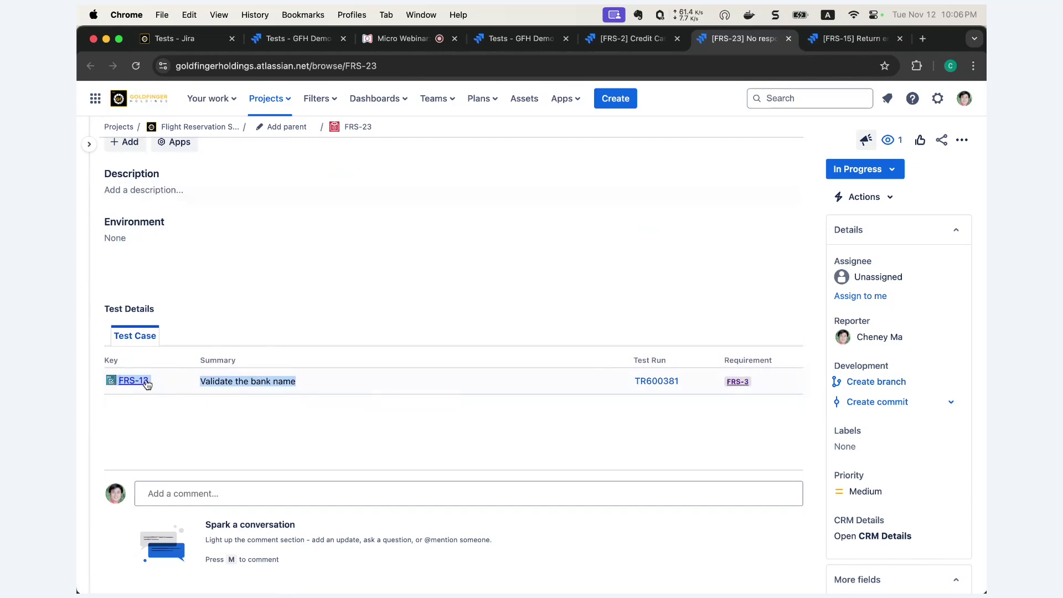
{"action": "left_click", "coordinate": [399, 360]}
{"action": "scroll", "coordinate": [399, 360], "scroll_direction": "down", "scroll_amount": 3}
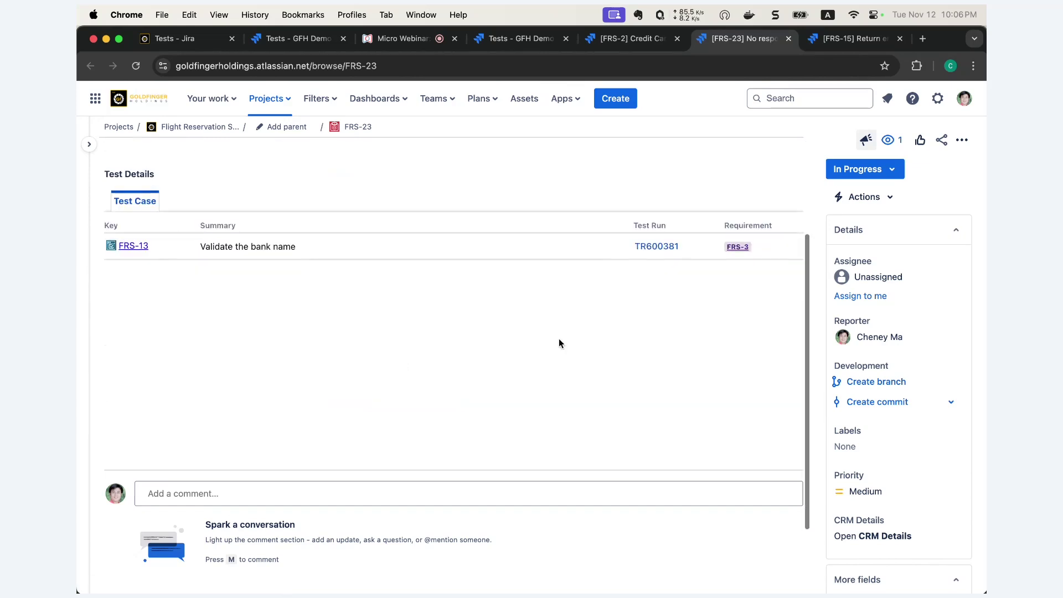
Open FRS-23's linked test run, check its execution date and the expected result of step 6, and close it.
{"action": "left_click", "coordinate": [657, 252]}
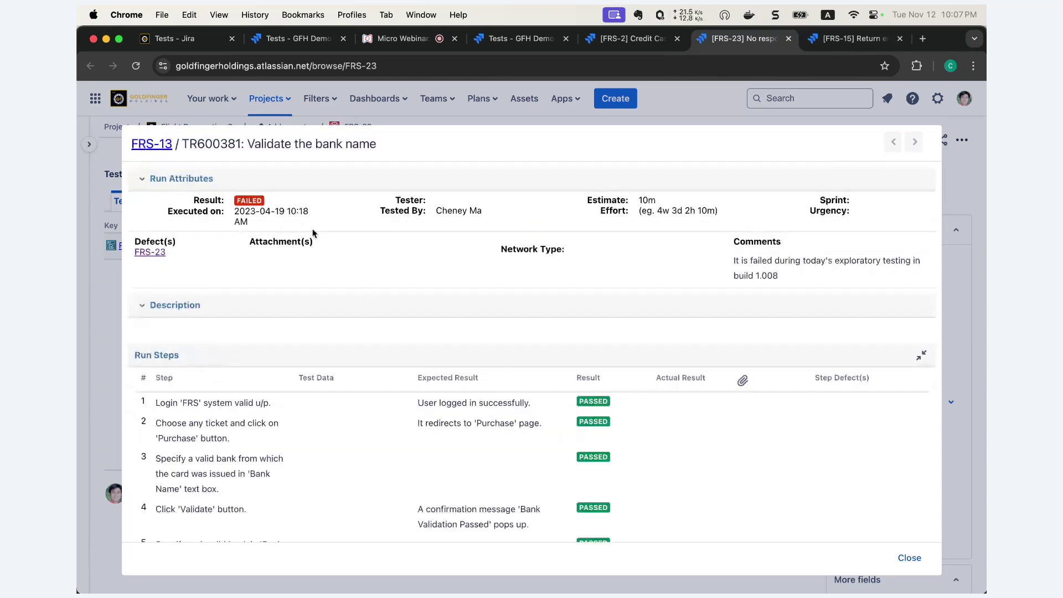
{"action": "left_click_drag", "start_coordinate": [235, 213], "coordinate": [310, 215]}
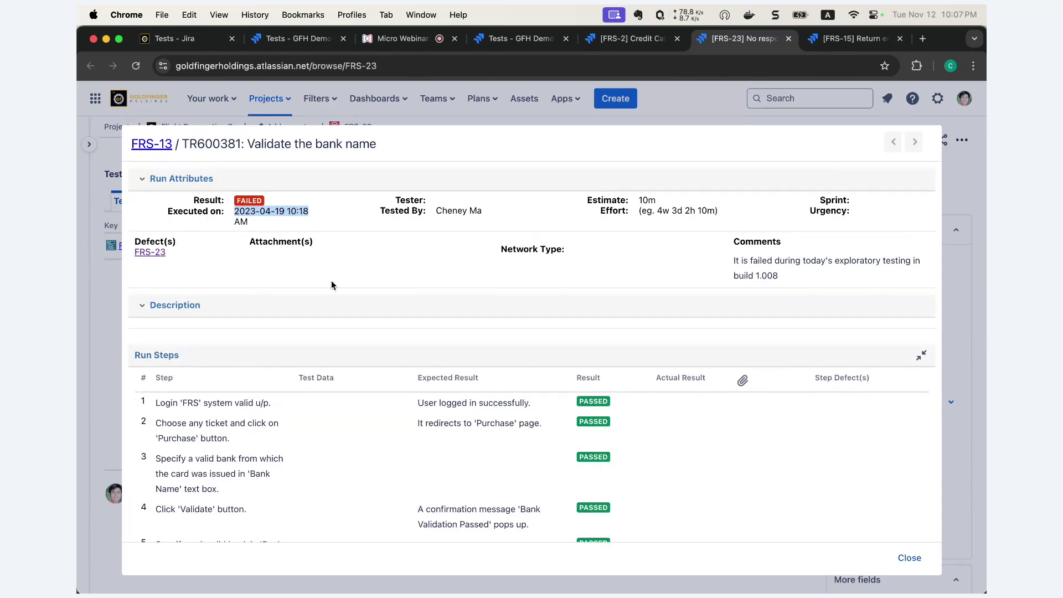
{"action": "scroll", "coordinate": [333, 283], "scroll_direction": "down", "scroll_amount": 5}
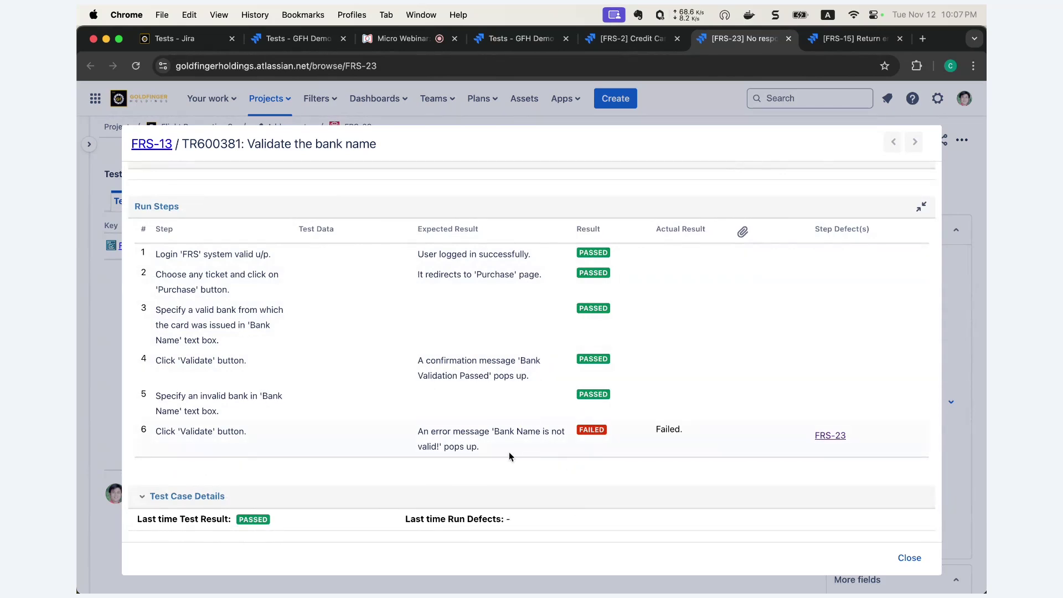
{"action": "left_click_drag", "start_coordinate": [509, 452], "coordinate": [397, 433]}
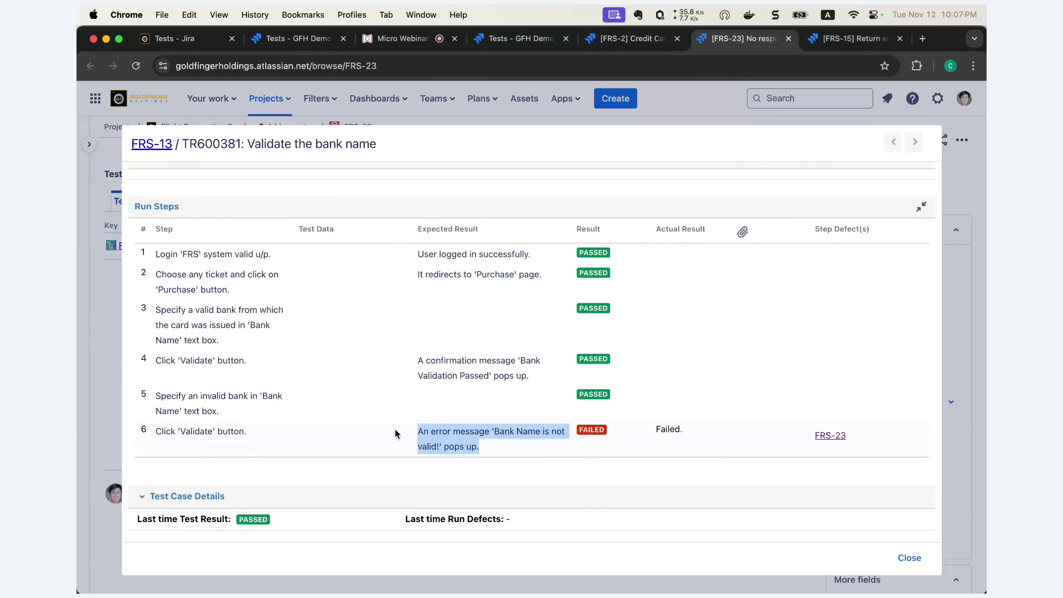
{"action": "left_click", "coordinate": [909, 558]}
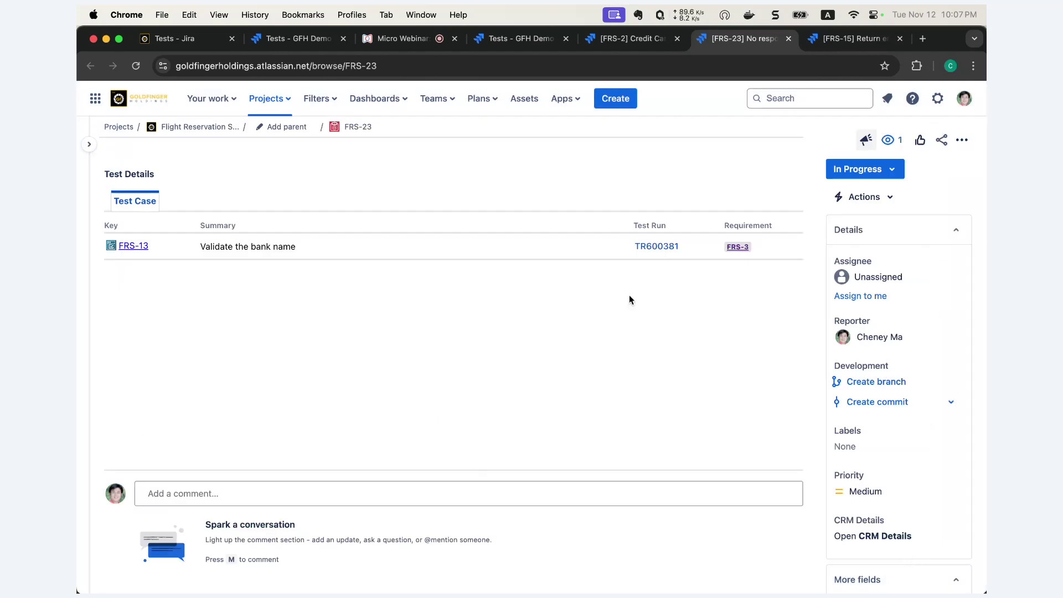
Go back to requirement FRS-2 and review its test cases and defects once more.
{"action": "left_click", "coordinate": [650, 43]}
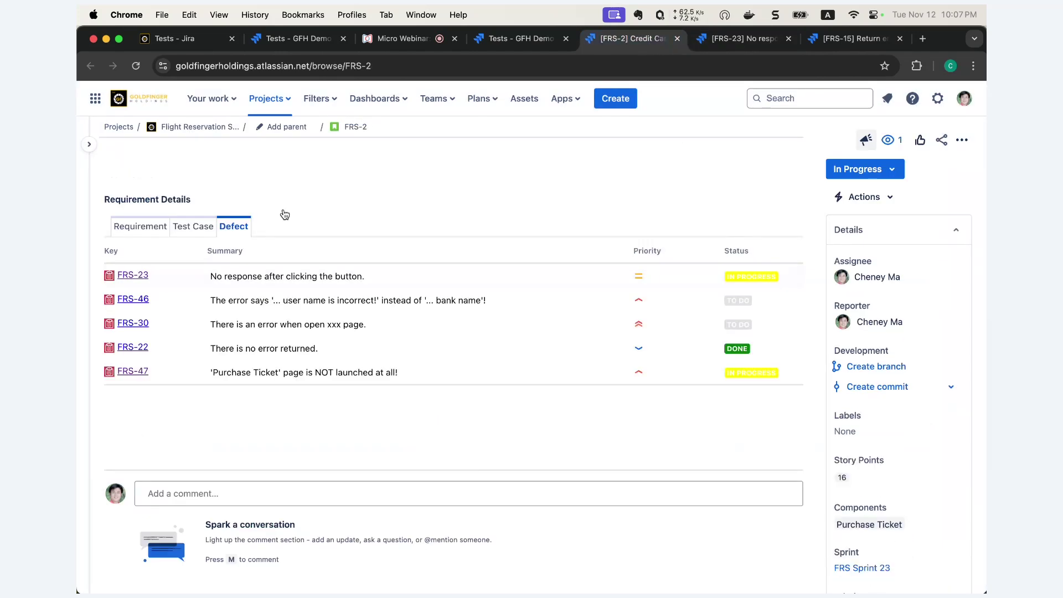
{"action": "left_click", "coordinate": [199, 232]}
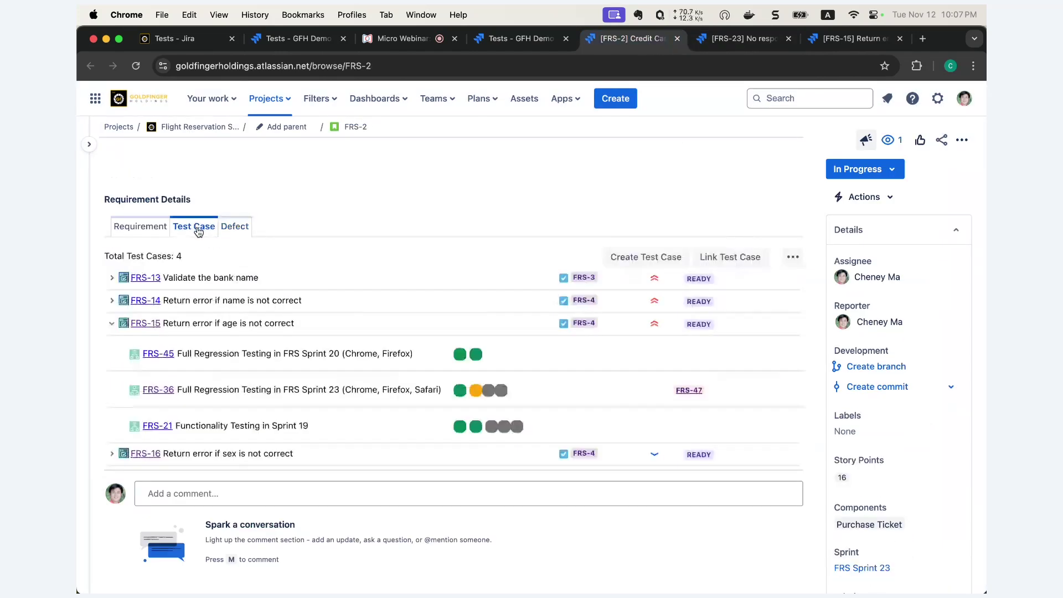
{"action": "left_click", "coordinate": [237, 232]}
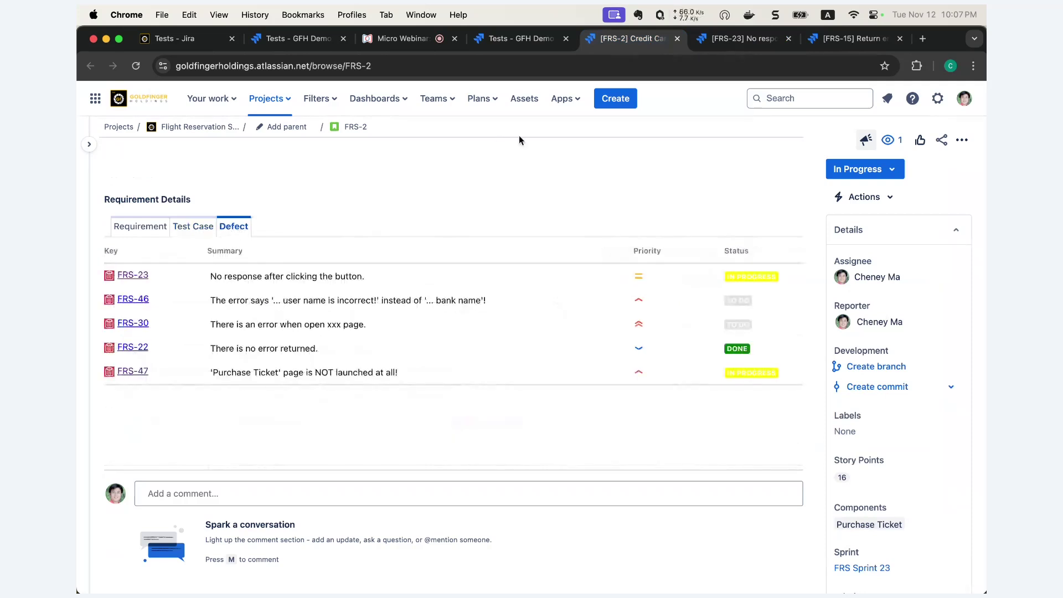
Return to test case FRS-15, view its test plans and open the details of the defects linked through them.
{"action": "left_click", "coordinate": [727, 38]}
{"action": "left_click", "coordinate": [839, 40]}
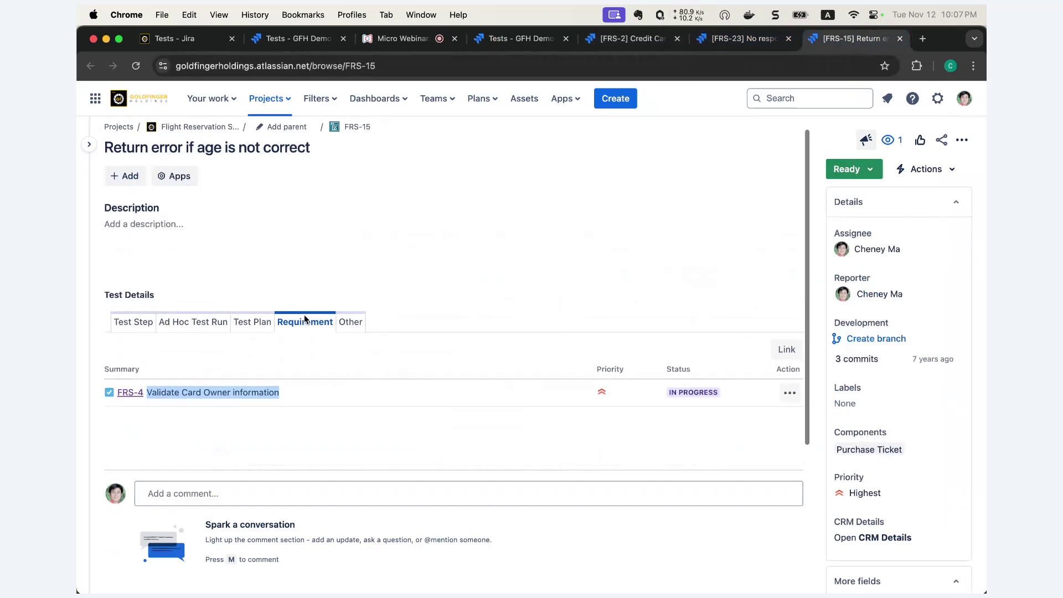
{"action": "scroll", "coordinate": [166, 349], "scroll_direction": "down", "scroll_amount": 2}
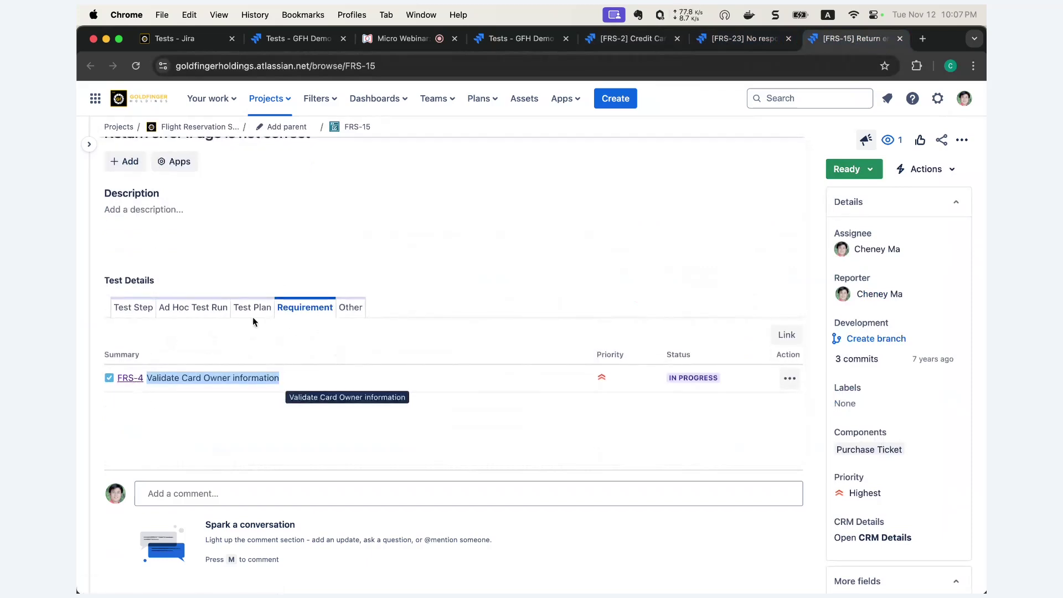
{"action": "left_click", "coordinate": [260, 319]}
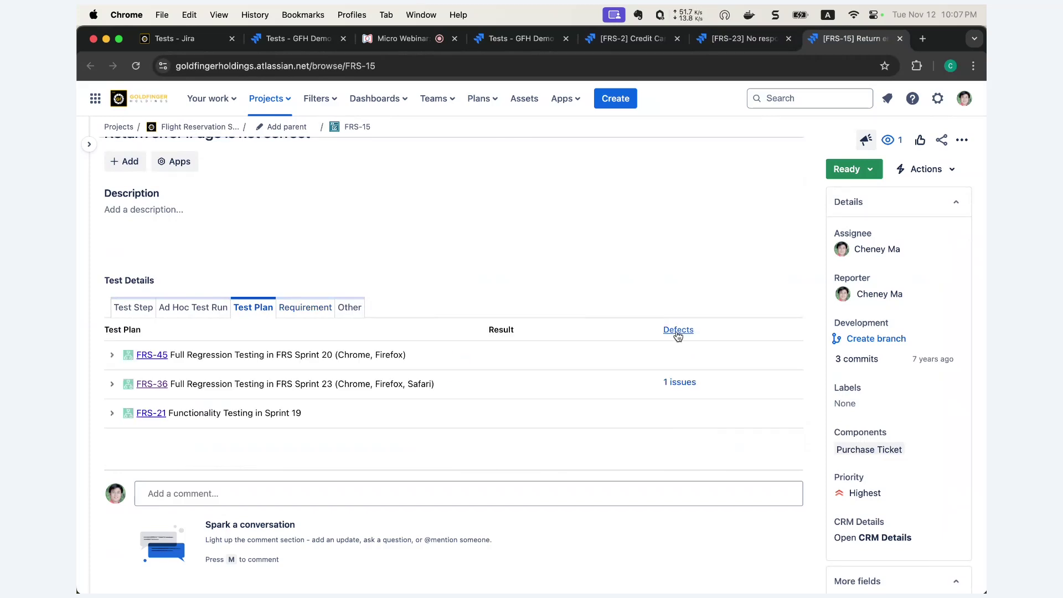
{"action": "left_click", "coordinate": [678, 330]}
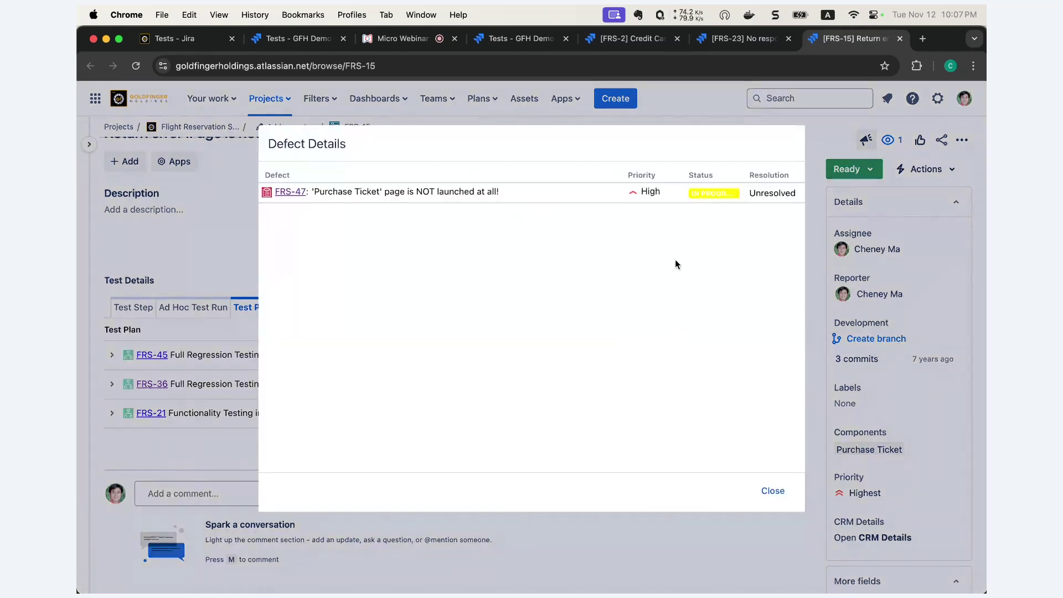
Return to defect FRS-23 and trace it to its test case summary, test run and requirement.
{"action": "left_click", "coordinate": [742, 41]}
{"action": "scroll", "coordinate": [380, 275], "scroll_direction": "up", "scroll_amount": 3}
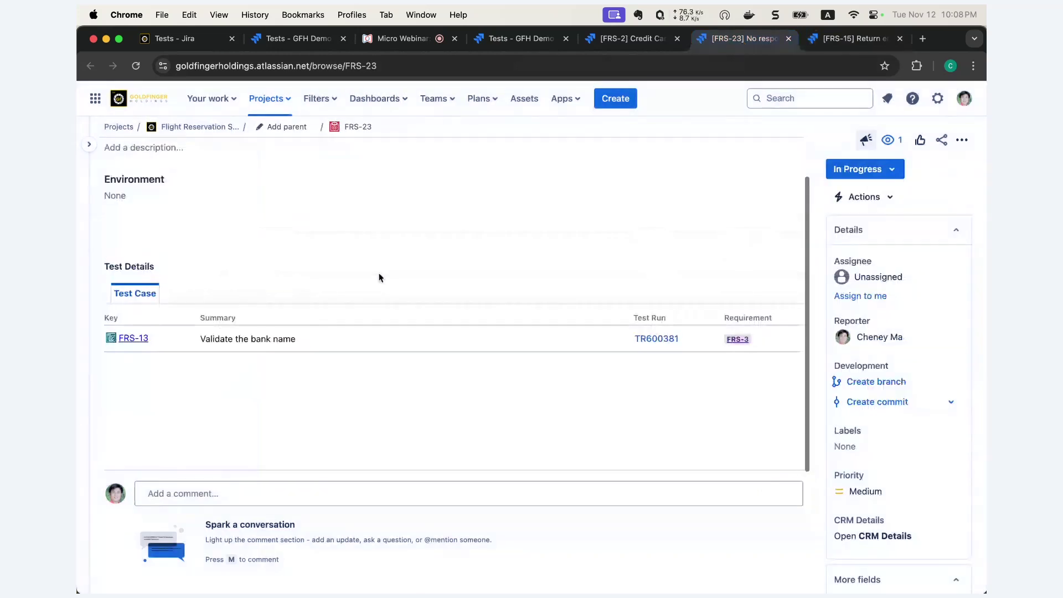
{"action": "left_click_drag", "start_coordinate": [308, 341], "coordinate": [178, 338]}
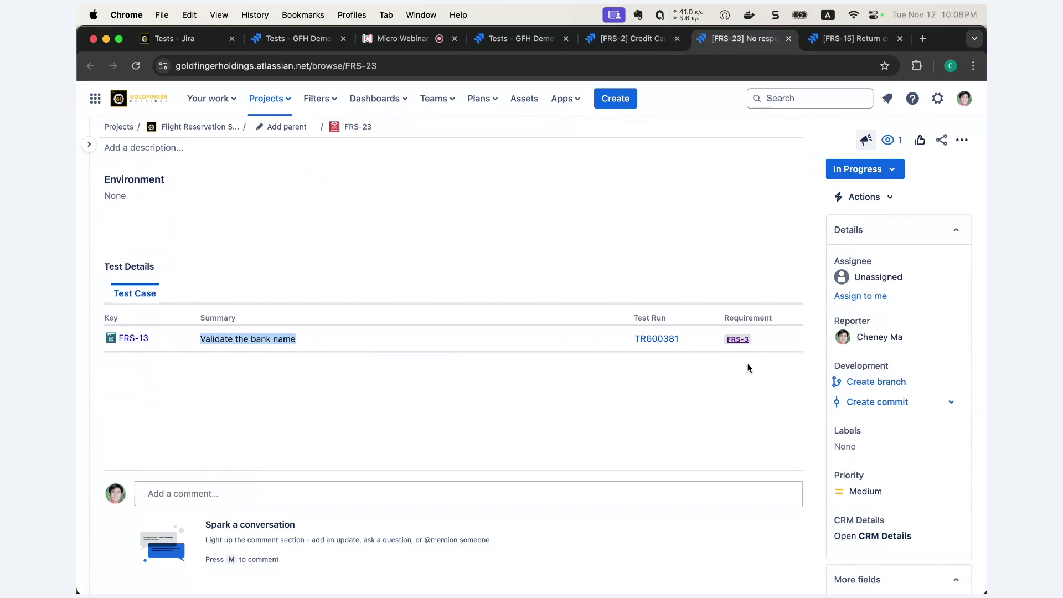
{"action": "left_click_drag", "start_coordinate": [686, 339], "coordinate": [634, 342]}
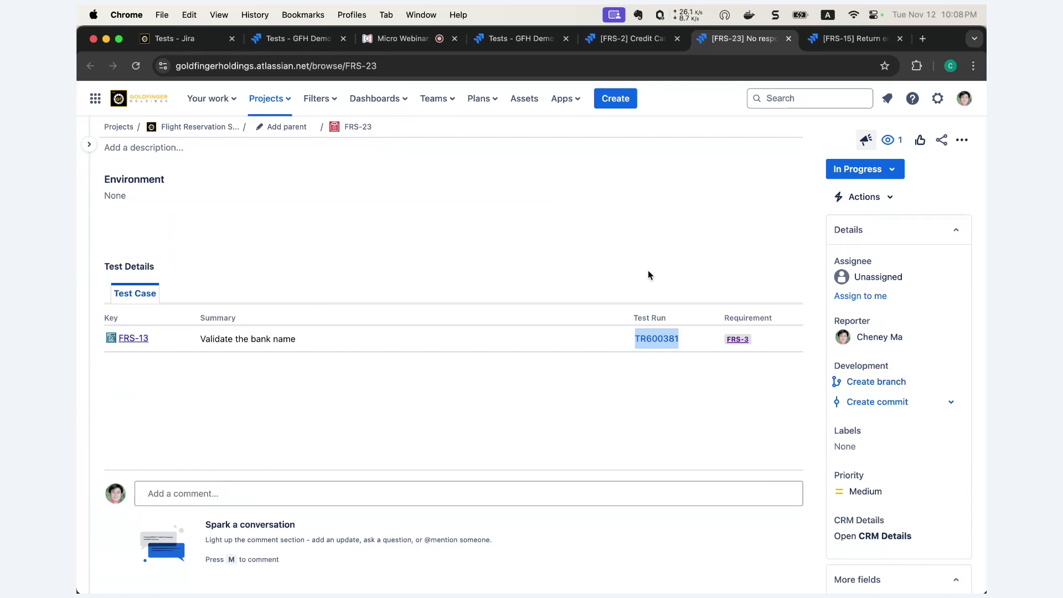
Open the project's Traceability page and load the saved filter "FRS Sprint 23 Trace".
{"action": "left_click", "coordinate": [515, 38]}
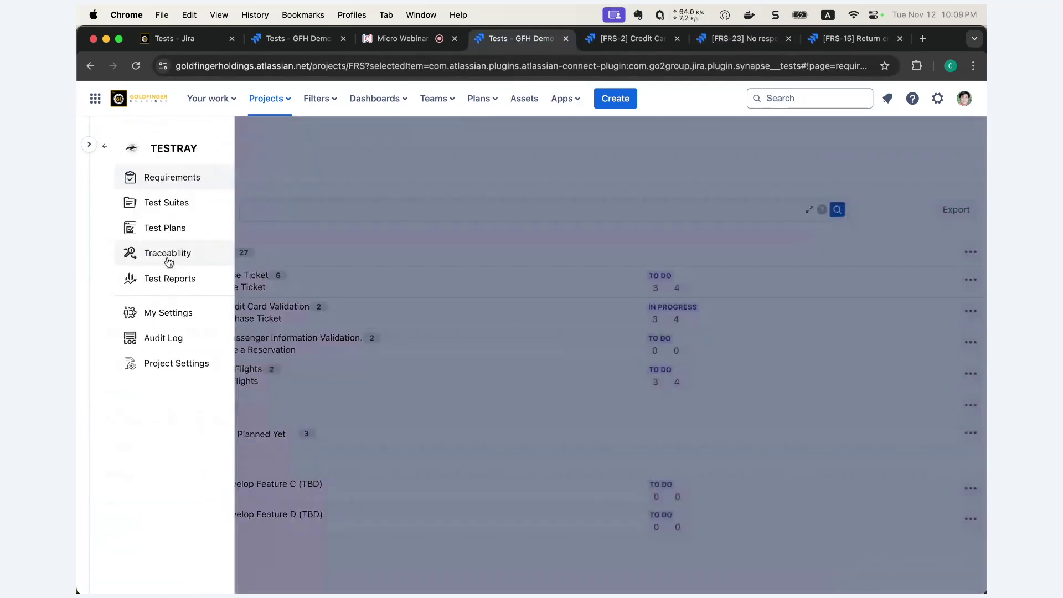
{"action": "left_click", "coordinate": [168, 259]}
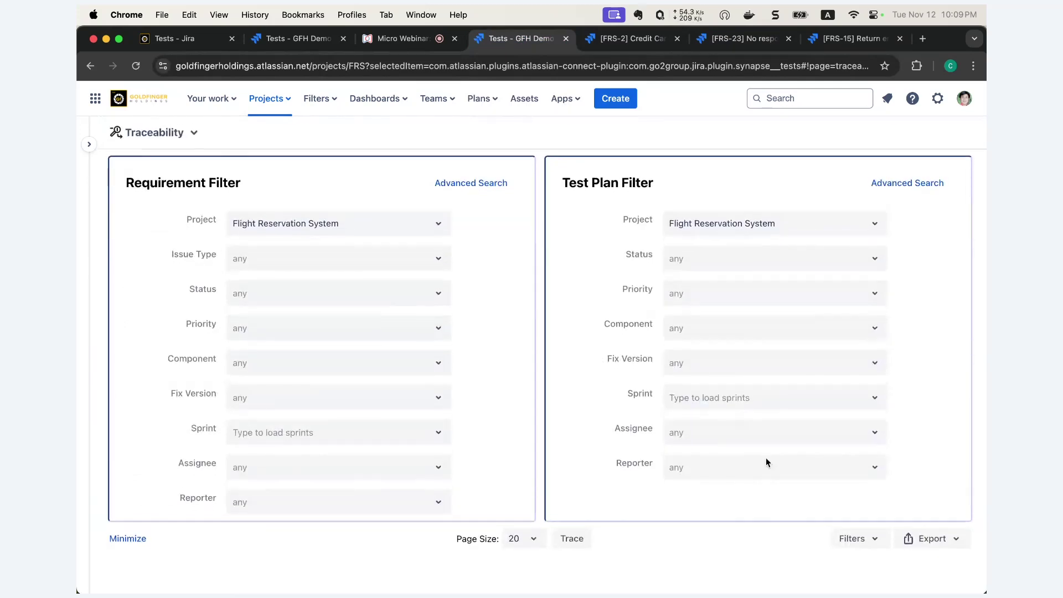
{"action": "left_click", "coordinate": [858, 538]}
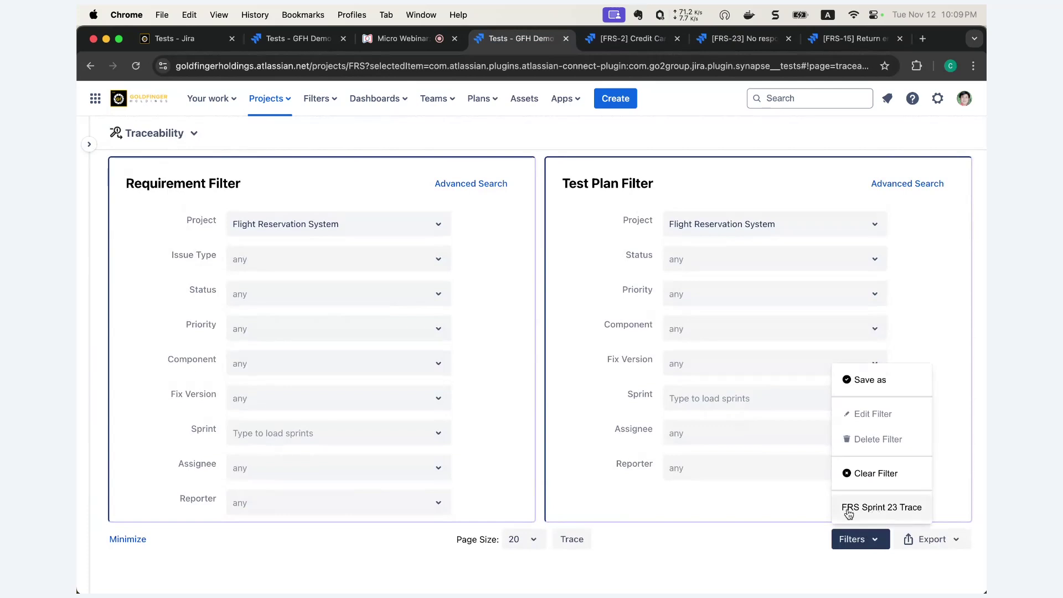
{"action": "left_click", "coordinate": [892, 510]}
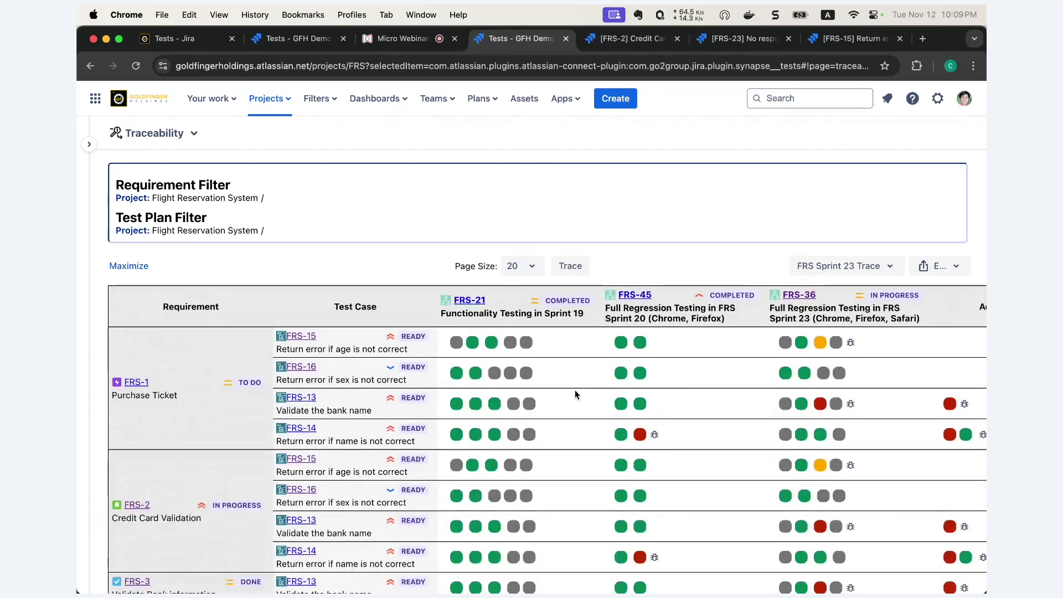
Examine the traceability matrix for requirements FRS-1 to FRS-7, comparing their test cases, test plan results and defects.
{"action": "scroll", "coordinate": [575, 392], "scroll_direction": "down", "scroll_amount": 3}
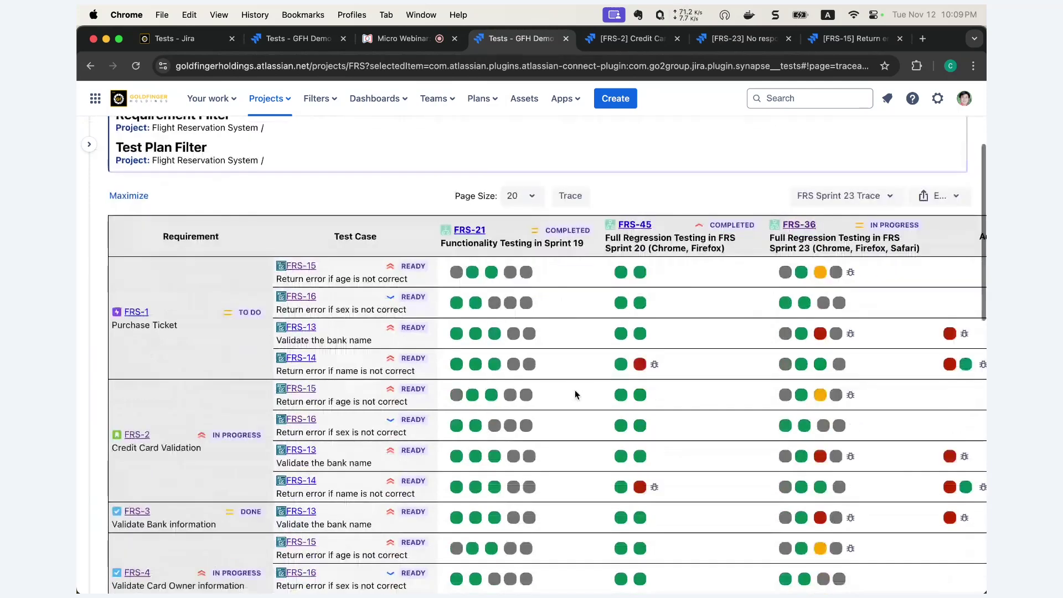
{"action": "scroll", "coordinate": [574, 390], "scroll_direction": "down", "scroll_amount": 2}
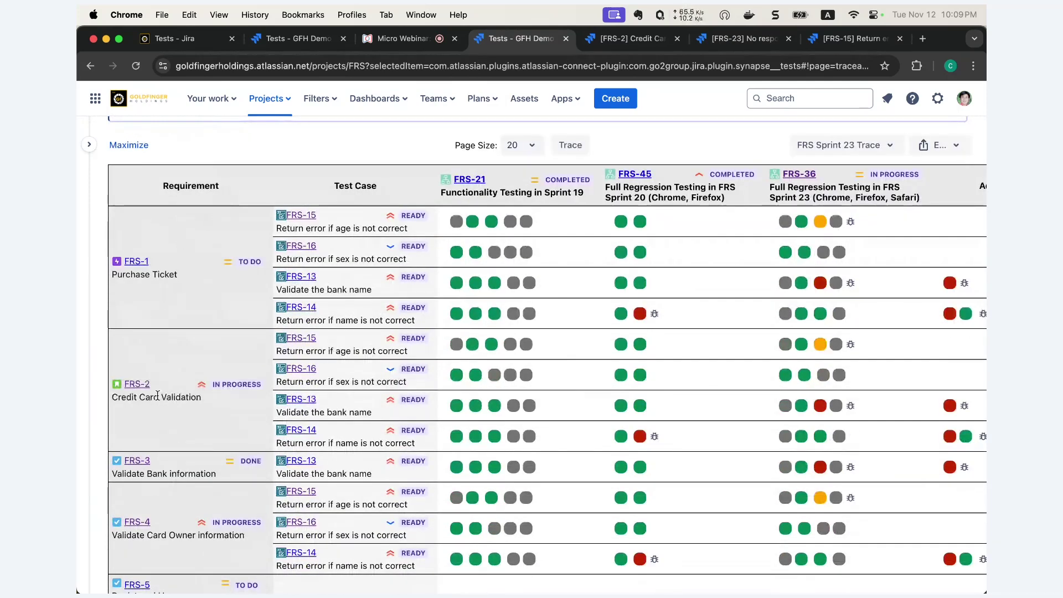
{"action": "scroll", "coordinate": [157, 395], "scroll_direction": "down", "scroll_amount": 2}
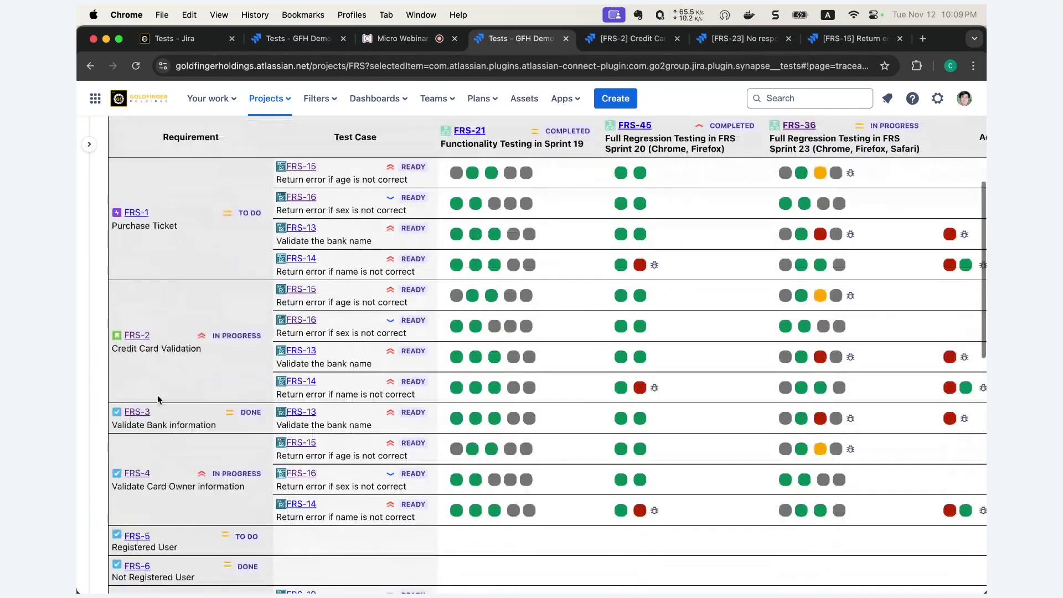
{"action": "scroll", "coordinate": [157, 394], "scroll_direction": "down", "scroll_amount": 4}
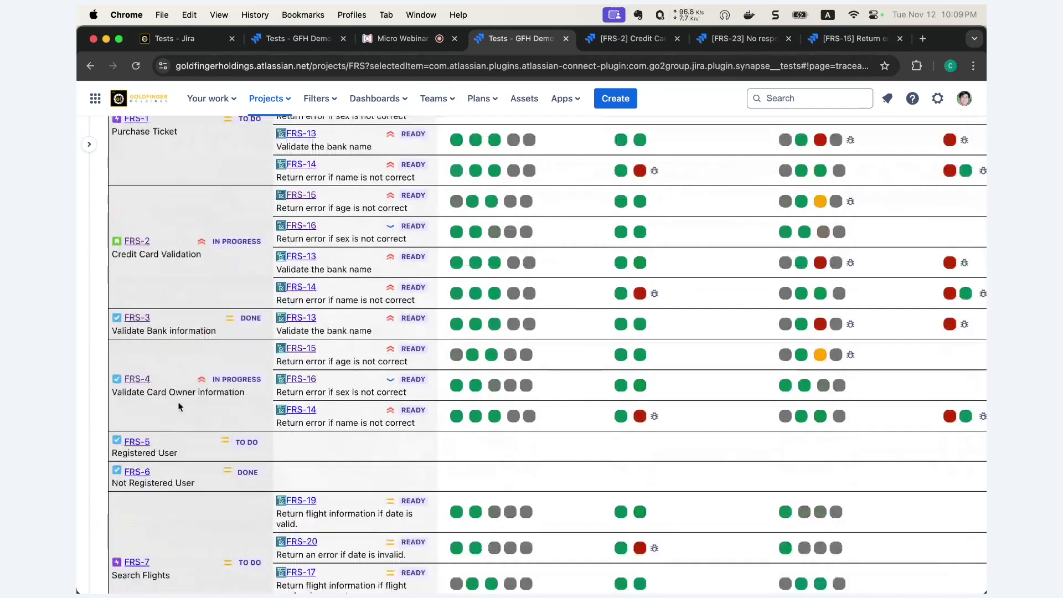
{"action": "scroll", "coordinate": [178, 403], "scroll_direction": "up", "scroll_amount": 6}
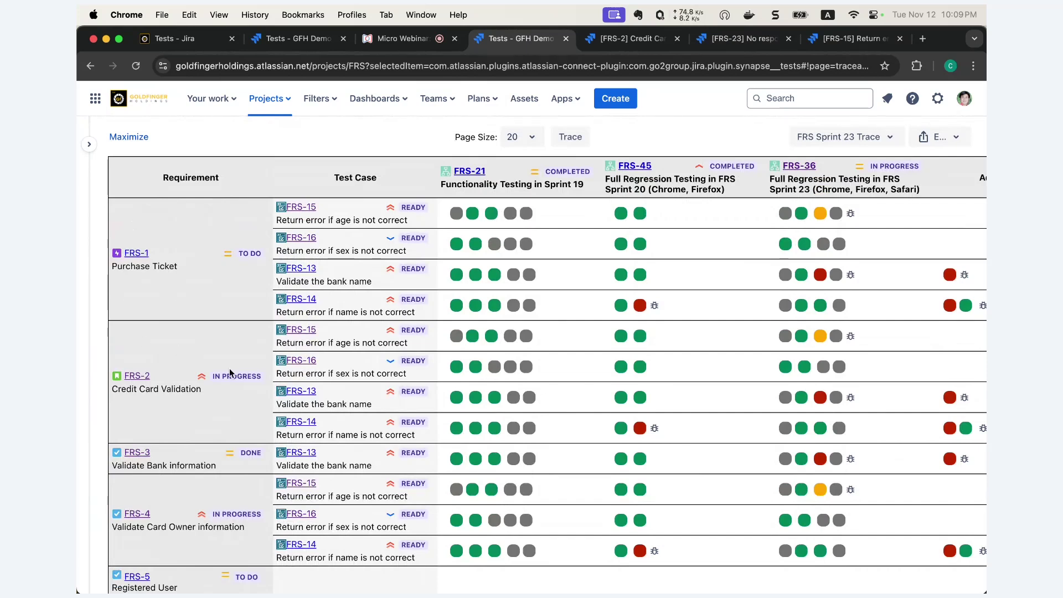
Examine the matrix's FRS-21 and FRS-45 test plan headers and locate the results for requirement FRS-2, Credit Card Validation.
{"action": "scroll", "coordinate": [487, 274], "scroll_direction": "up", "scroll_amount": 2}
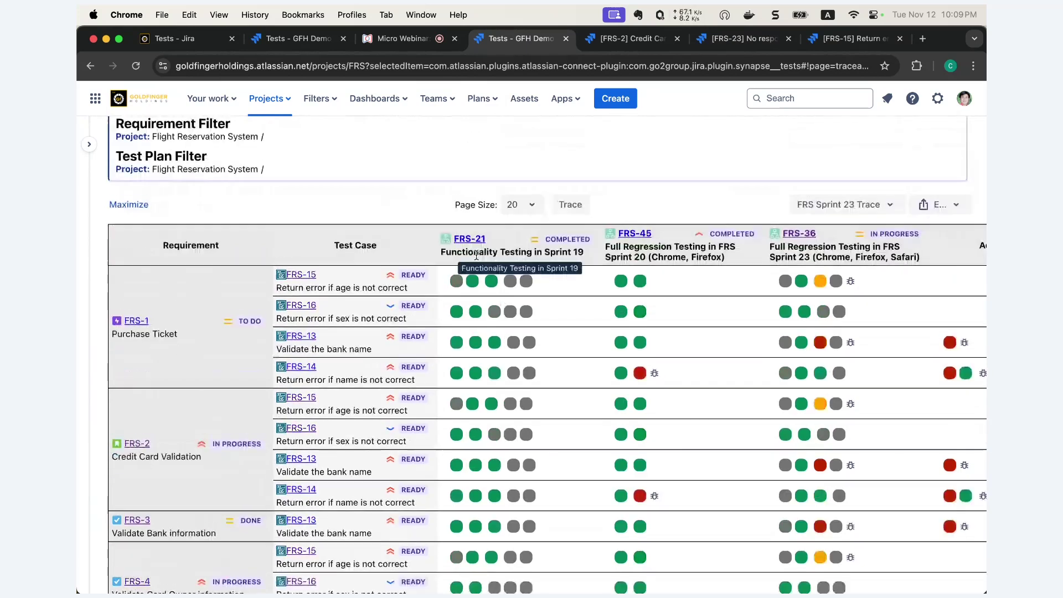
{"action": "left_click_drag", "start_coordinate": [476, 255], "coordinate": [730, 241]}
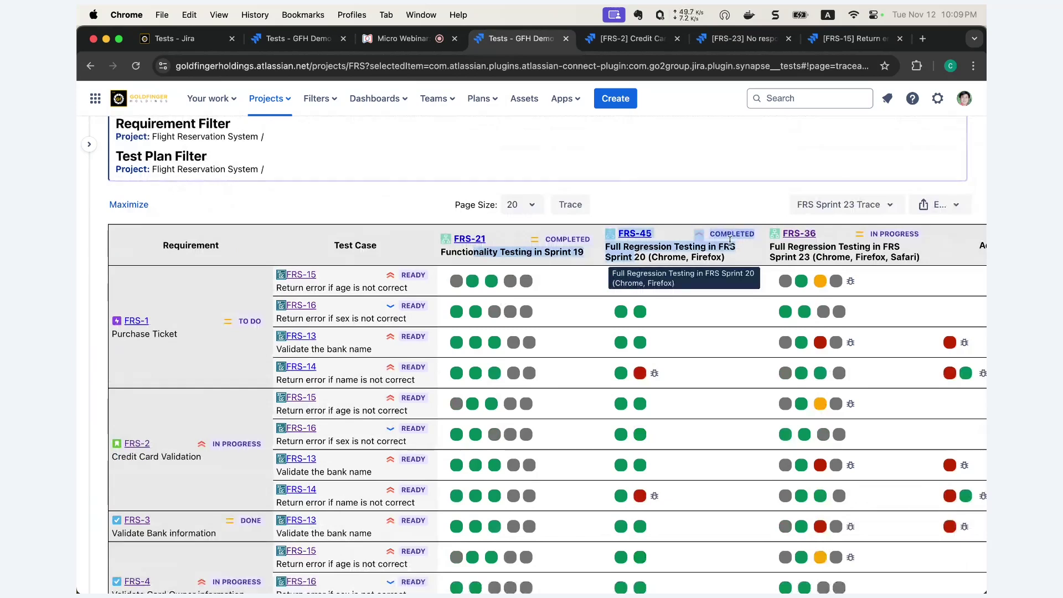
{"action": "scroll", "coordinate": [731, 241], "scroll_direction": "down", "scroll_amount": 3}
{"action": "left_click_drag", "start_coordinate": [201, 363], "coordinate": [114, 359]}
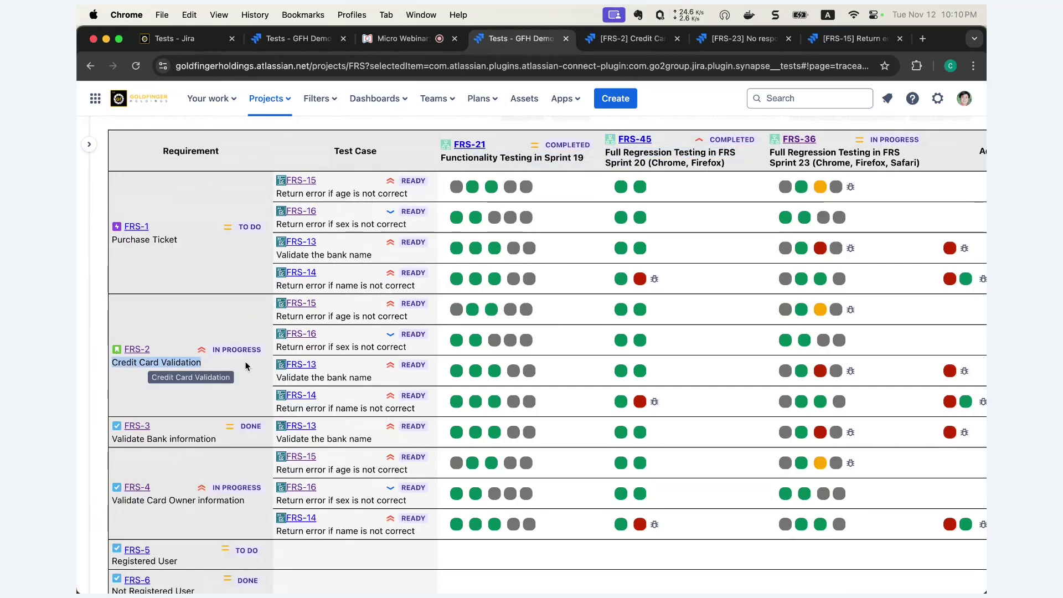
{"action": "double_click", "coordinate": [641, 163]}
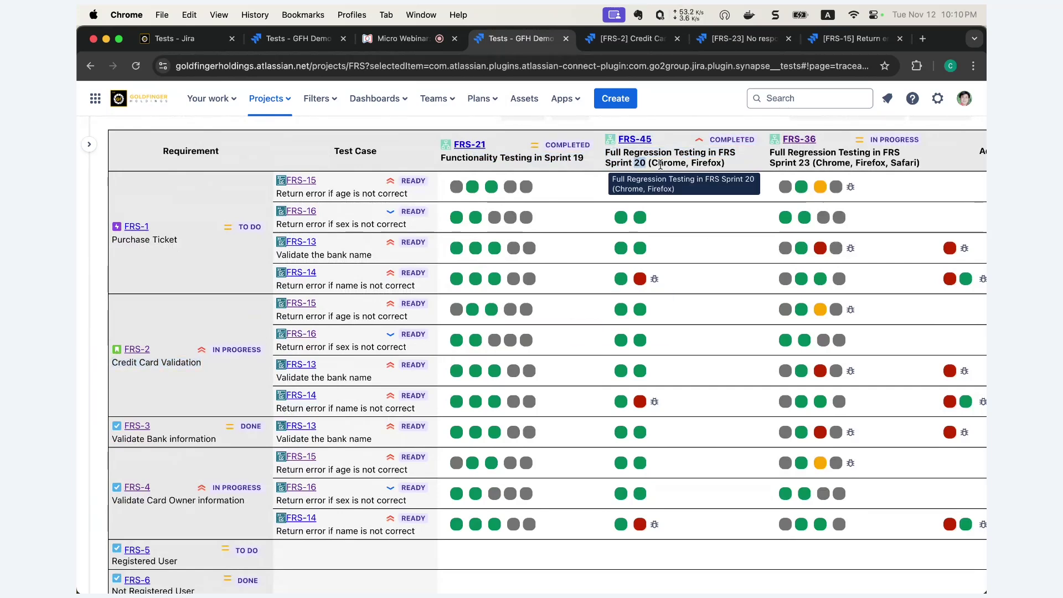
Open FRS-14's failed Firefox run under FRS-2 in test plan FRS-45, review its attributes and run steps, and close it.
{"action": "mouse_move", "coordinate": [642, 408]}
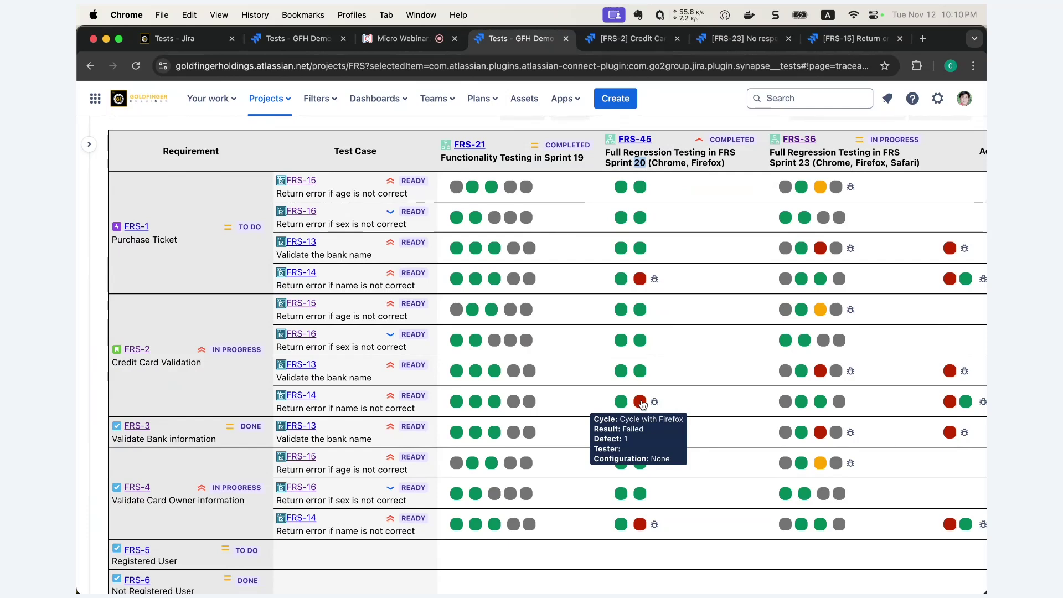
{"action": "left_click", "coordinate": [641, 402]}
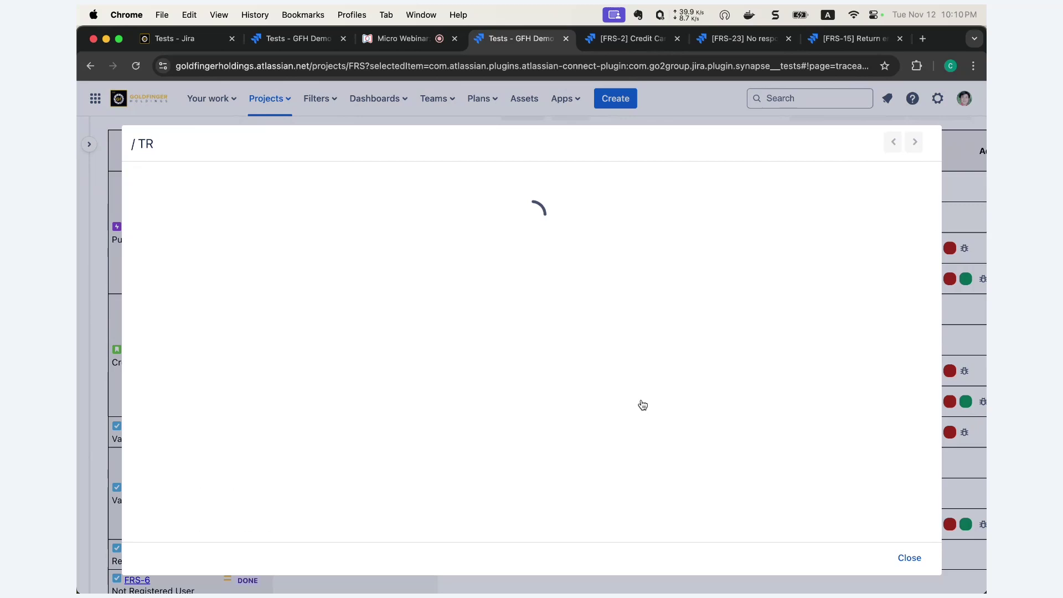
{"action": "left_click_drag", "start_coordinate": [234, 211], "coordinate": [316, 216]}
{"action": "left_click_drag", "start_coordinate": [435, 200], "coordinate": [517, 201]}
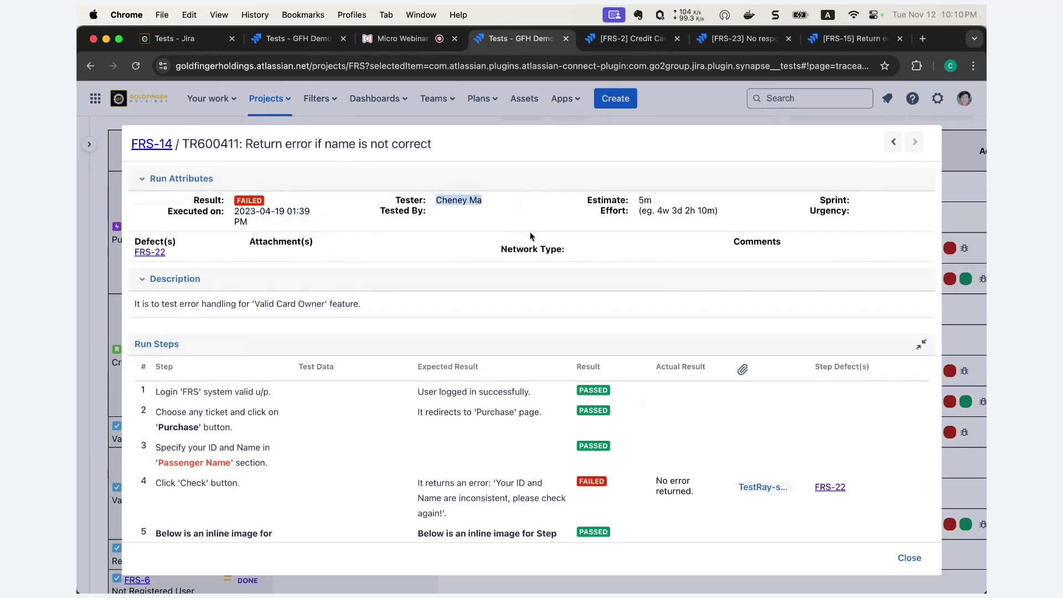
{"action": "scroll", "coordinate": [530, 236], "scroll_direction": "down", "scroll_amount": 3}
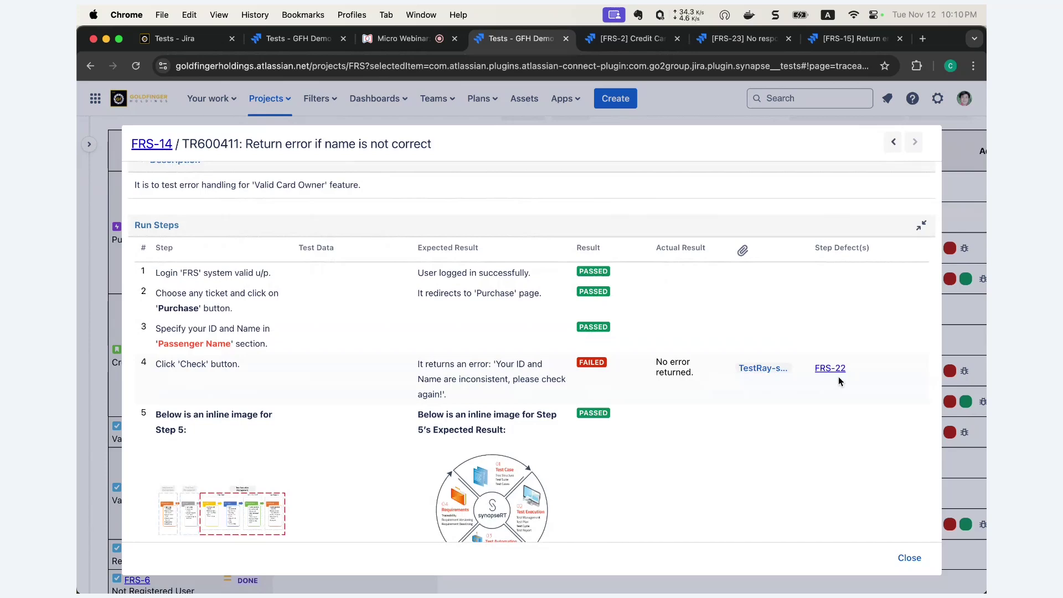
{"action": "scroll", "coordinate": [838, 377], "scroll_direction": "down", "scroll_amount": 1}
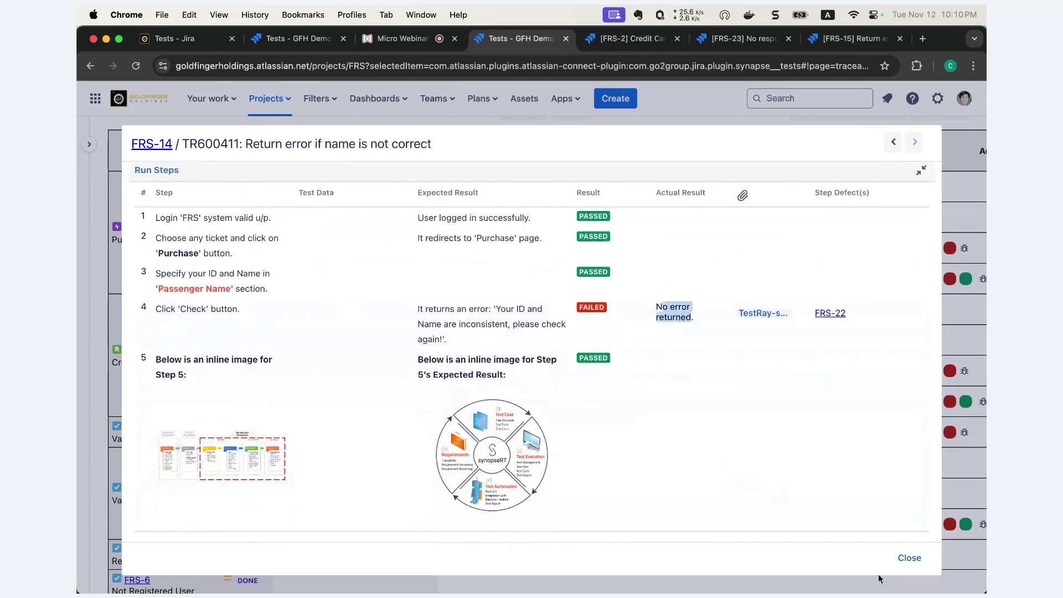
{"action": "left_click", "coordinate": [918, 560]}
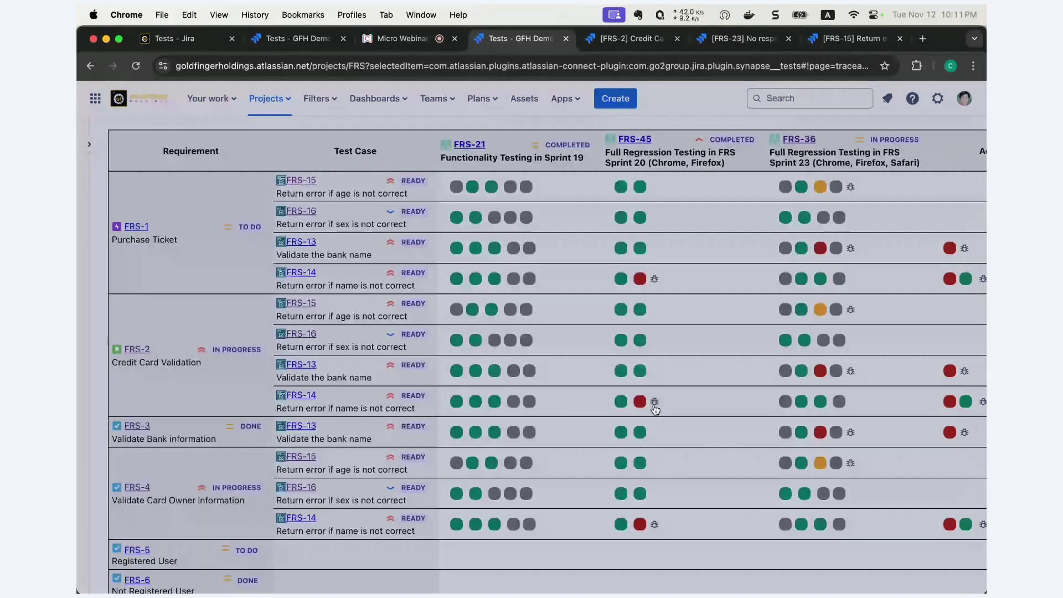
View the details of the defect linked to FRS-14's failed FRS-45 run under requirement FRS-2, and close them.
{"action": "left_click", "coordinate": [654, 403]}
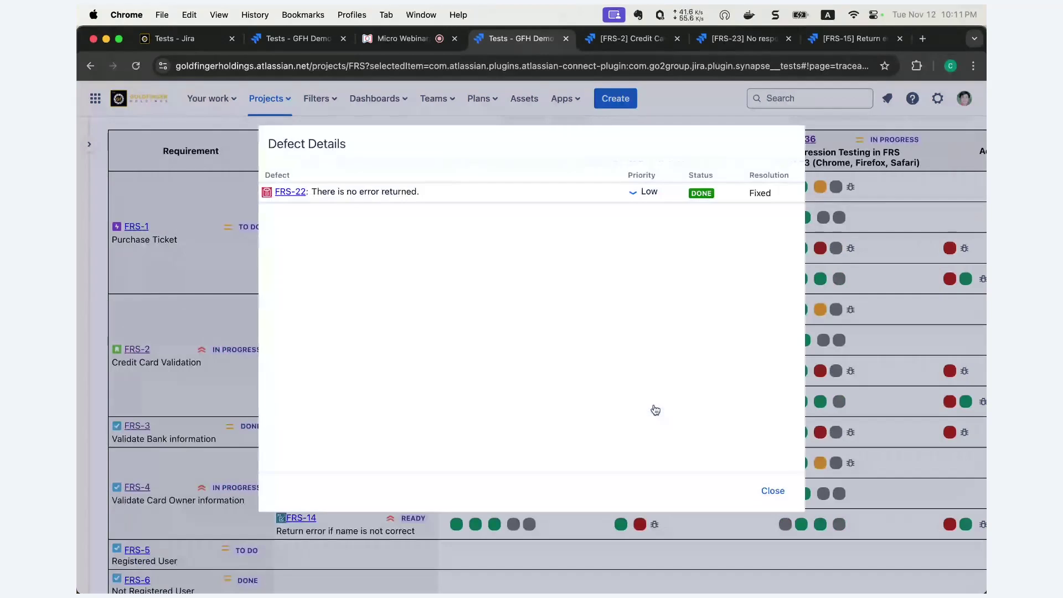
{"action": "left_click_drag", "start_coordinate": [269, 144], "coordinate": [342, 142]}
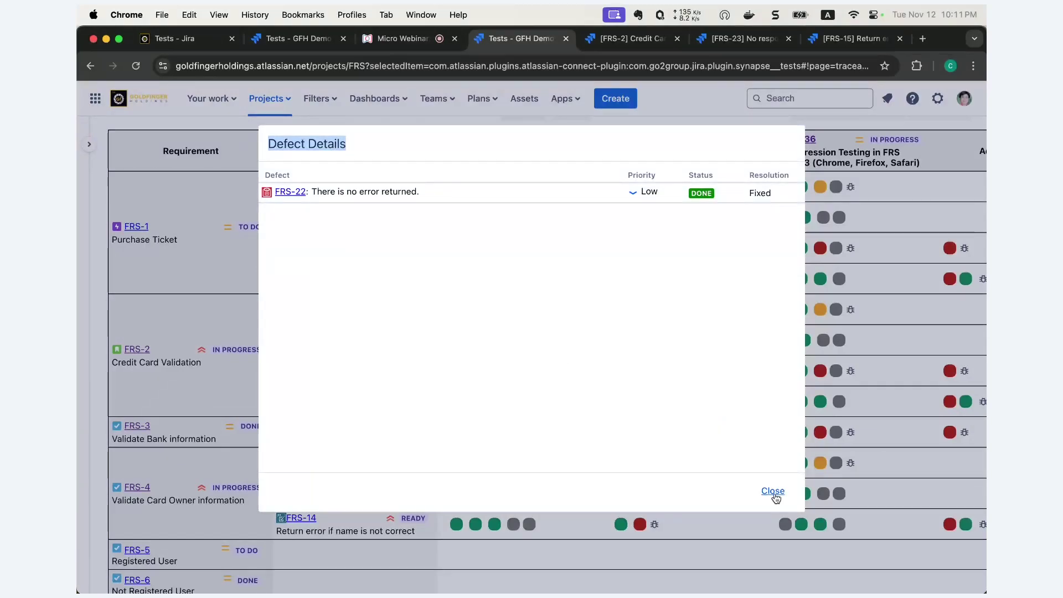
{"action": "left_click", "coordinate": [773, 491]}
View the defect details for FRS-14's failed run in test plan FRS-45 under requirement FRS-1, and close them.
{"action": "scroll", "coordinate": [775, 492], "scroll_direction": "up", "scroll_amount": 3}
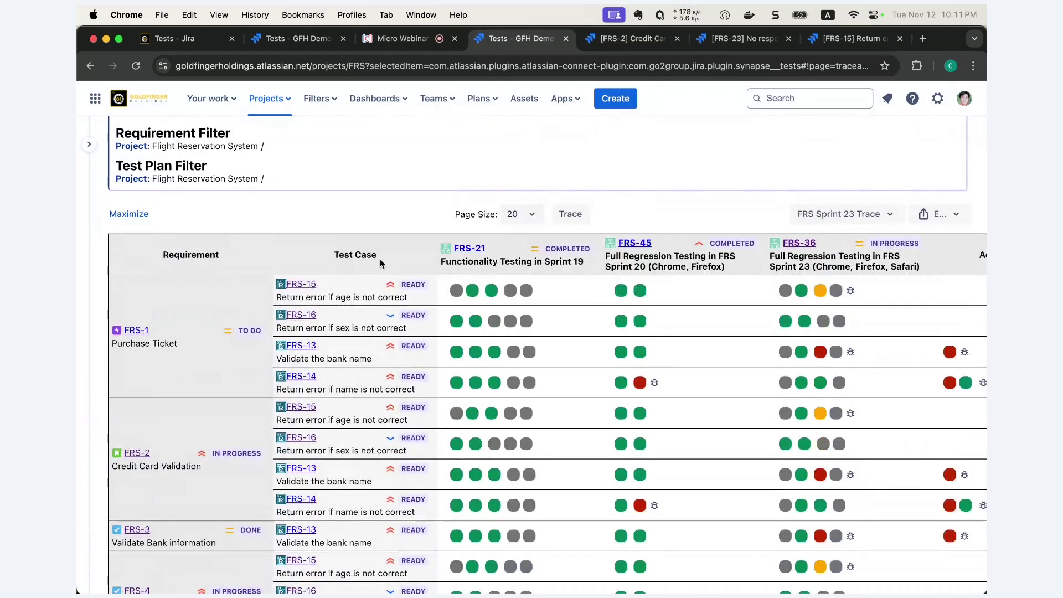
{"action": "mouse_move", "coordinate": [652, 389]}
{"action": "left_click", "coordinate": [653, 386]}
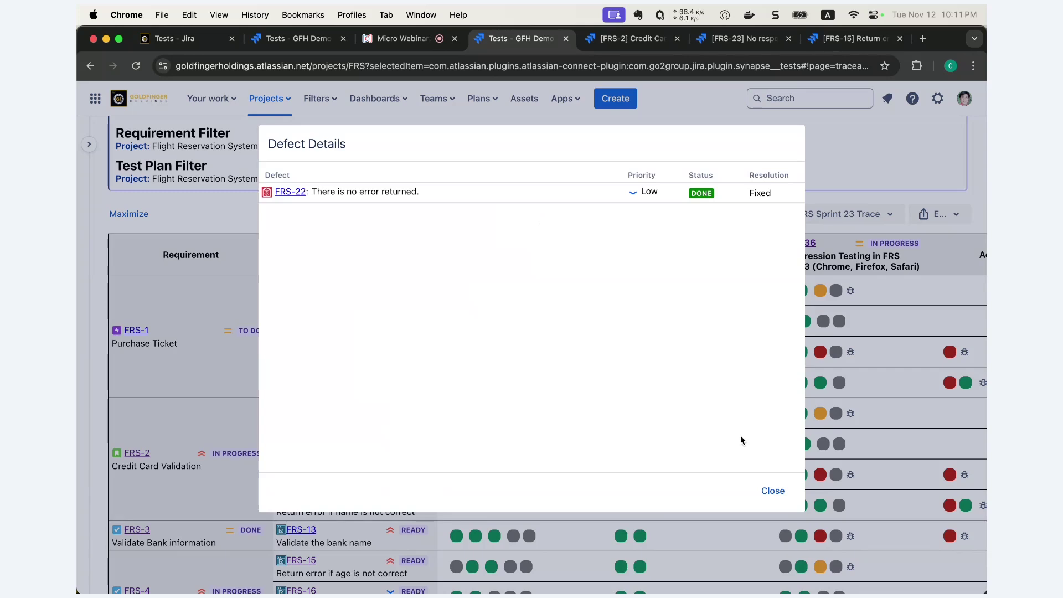
{"action": "left_click", "coordinate": [773, 490]}
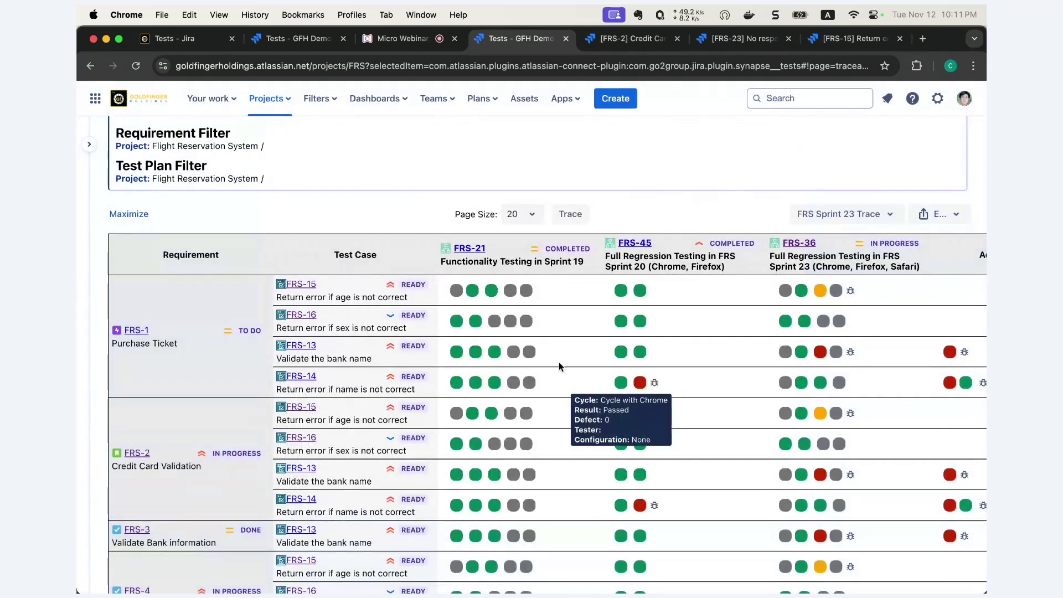